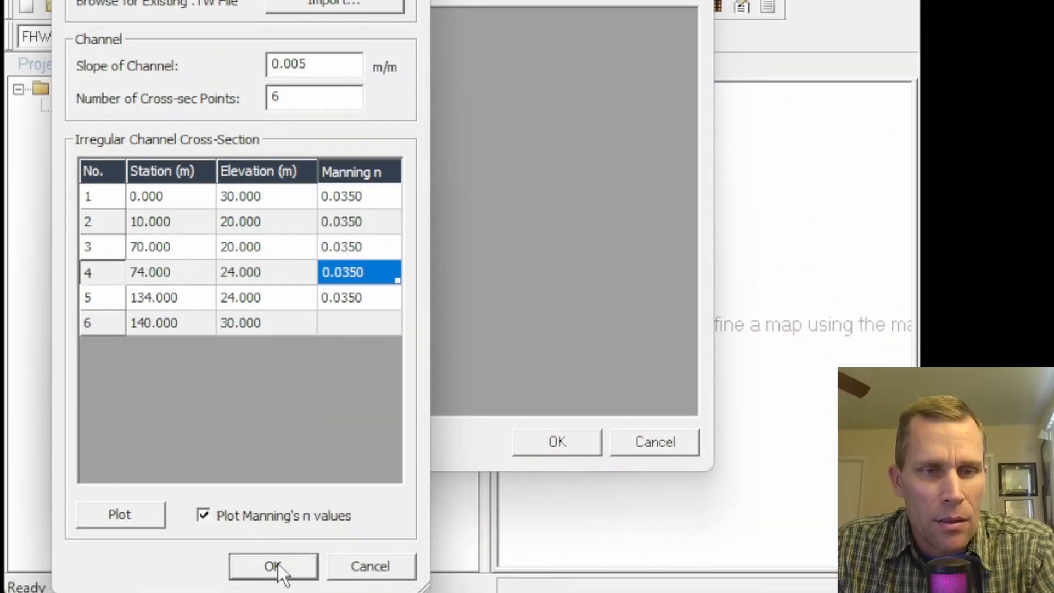
- Accept the cross-section definition, set the channel calculation to use an entered depth, and close the channel analysis
left_click(278, 564)
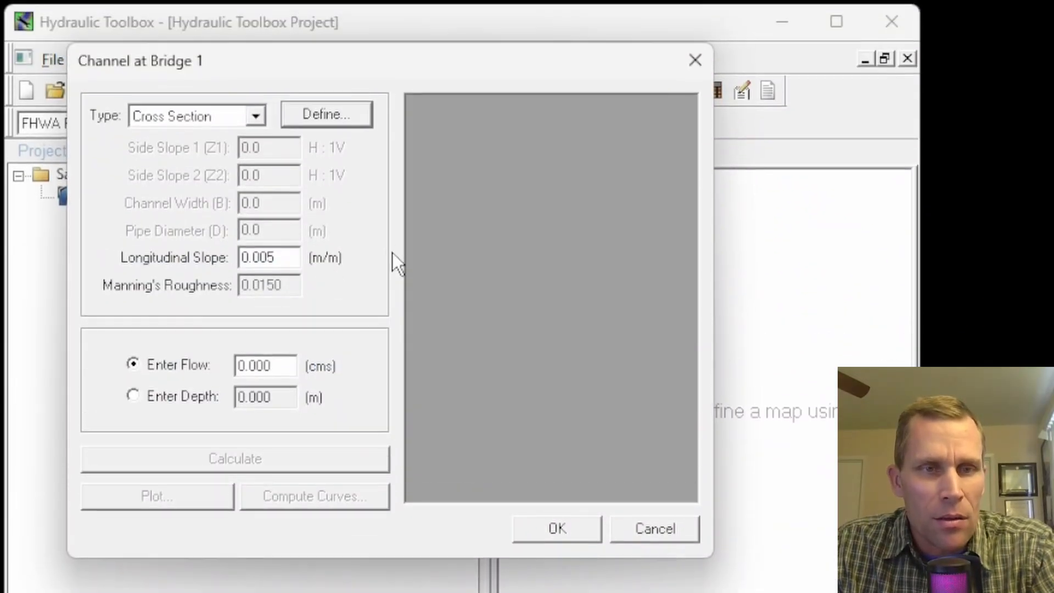
left_click(133, 394)
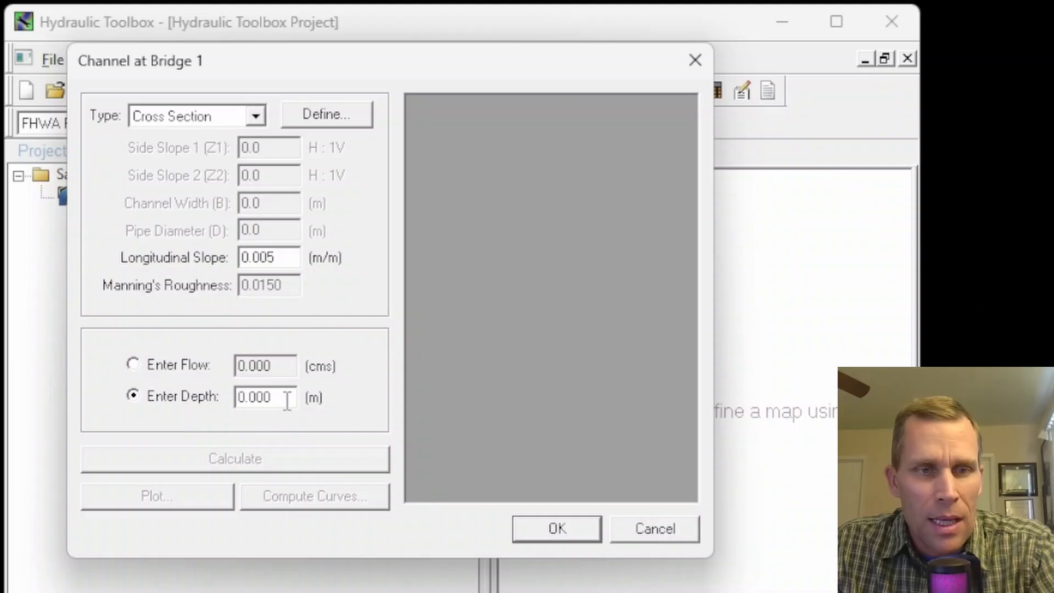
left_click_drag(286, 401, 190, 399)
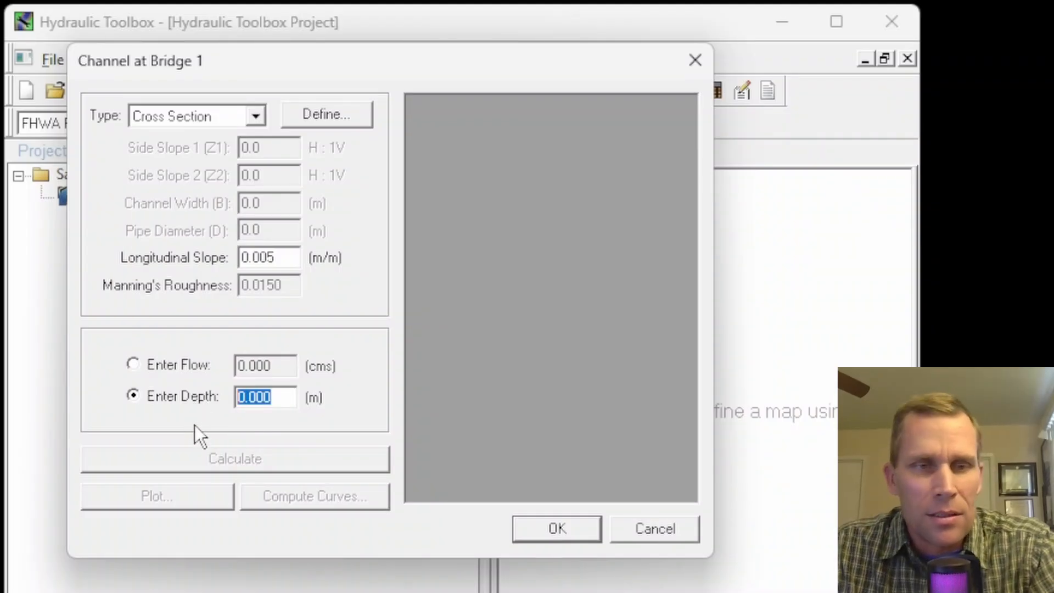
left_click(568, 523)
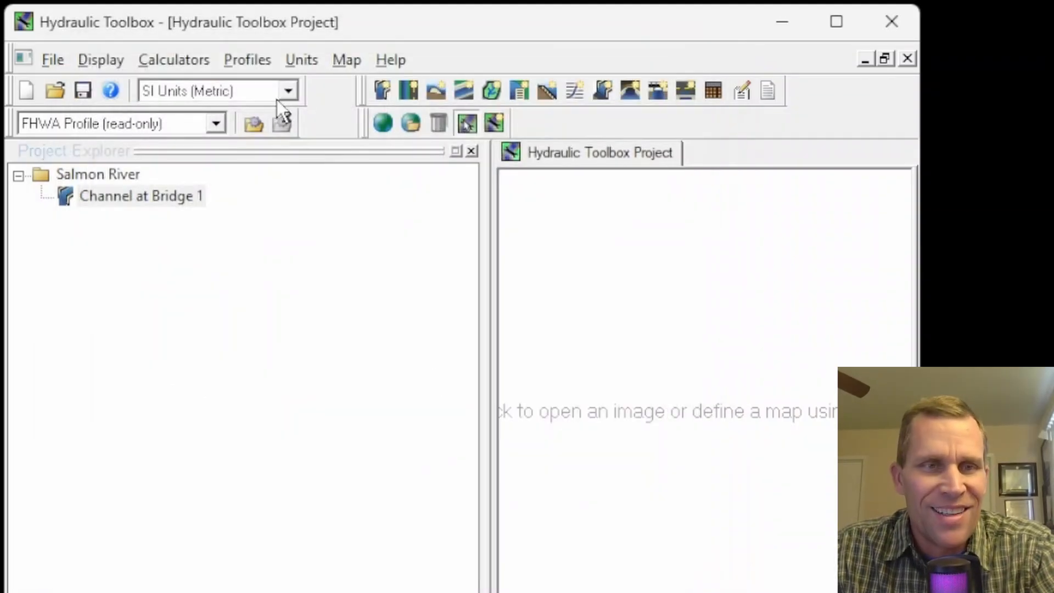
- Switch the project to U.S. Customary Units and save it as project2.hyd
left_click(286, 91)
left_click(245, 114)
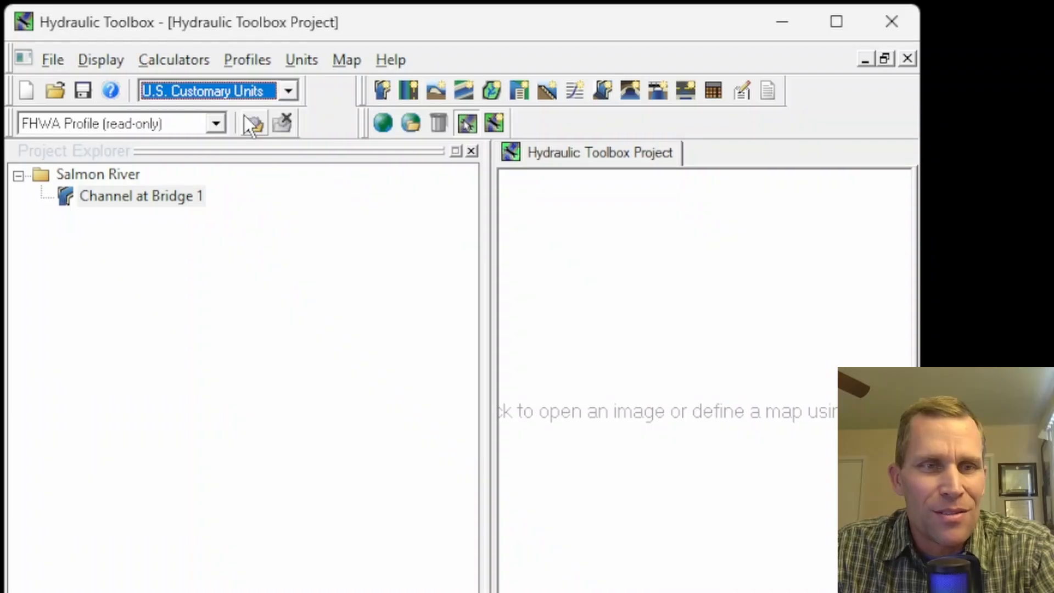
left_click(82, 90)
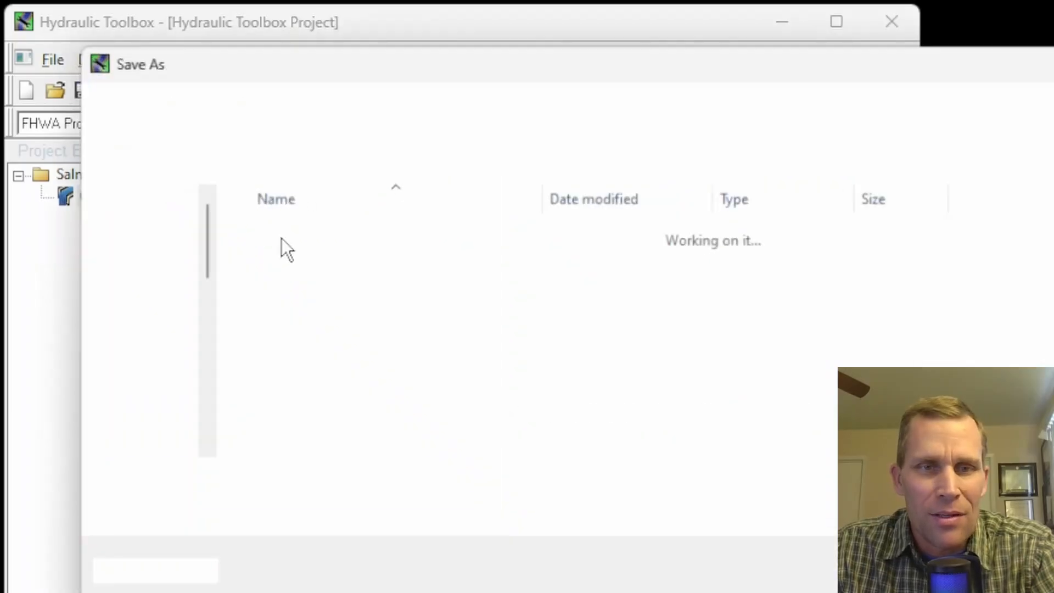
type("project1.hy")
key("BackSpace")
key("BackSpace")
key("BackSpace")
key("BackSpace")
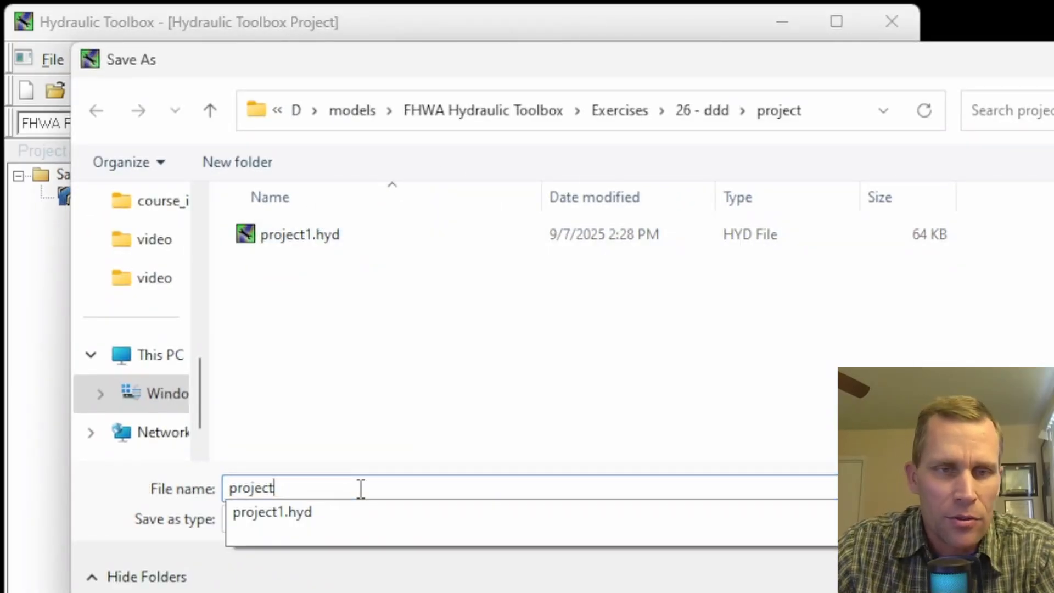
type("2")
key("Return")
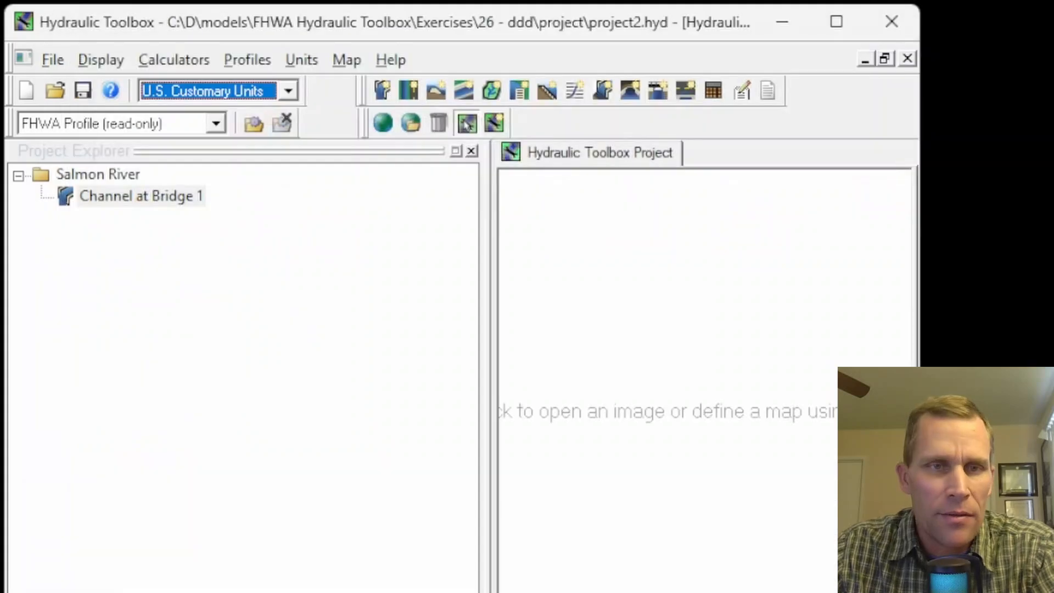
- Redefine the Channel at Bridge 1 cross-section with stations 0, 10, 70, 74, 134, 140 ft and elevations 30, 20, 20, 24, 24, 30 ft
double_click(93, 197)
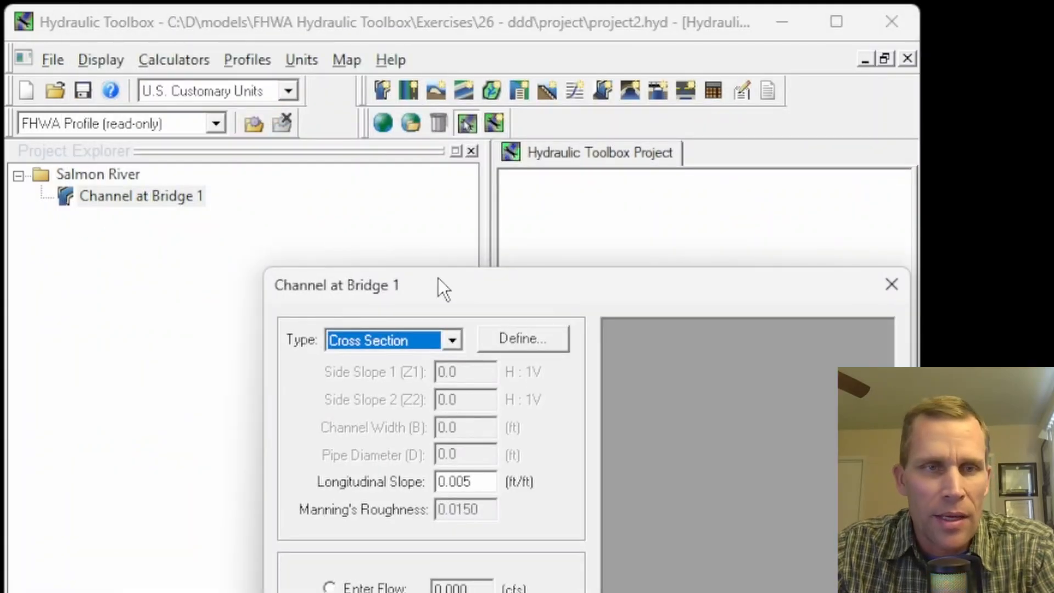
left_click_drag(438, 281, 256, 94)
left_click(272, 144)
left_click(272, 144)
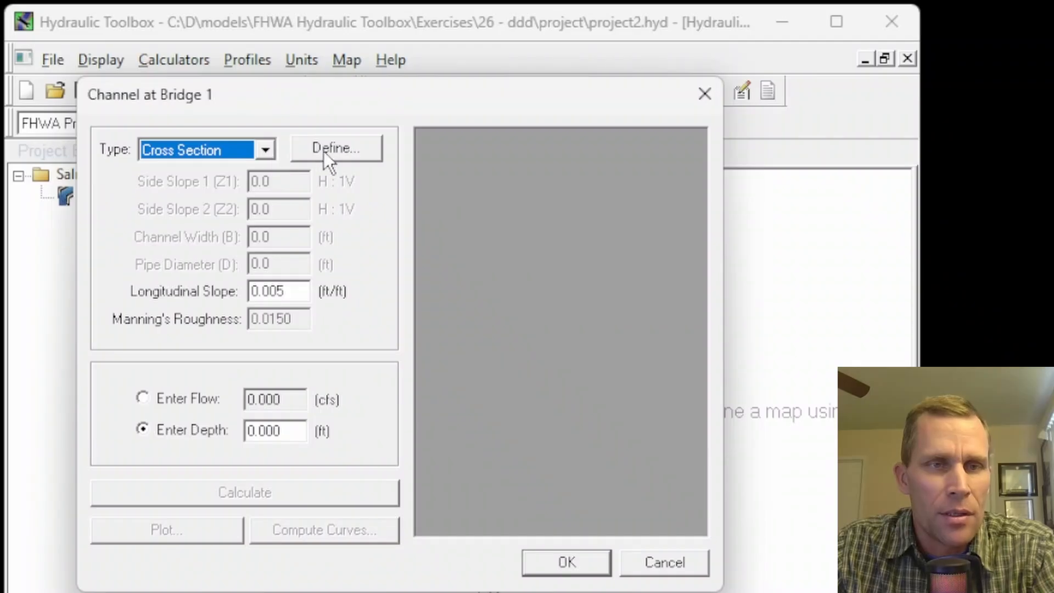
left_click(341, 150)
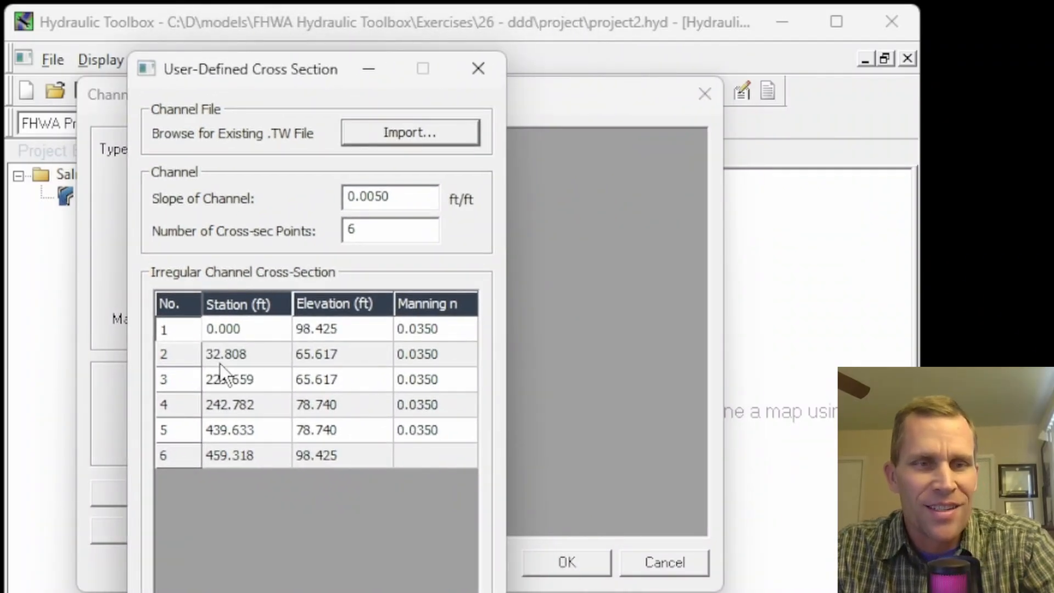
left_click(248, 335)
type("0.000\t30.000 10.000\t20.000 70.000\t20.000 74.000\t24.000 134.000\t24.000 140.000\t30.000")
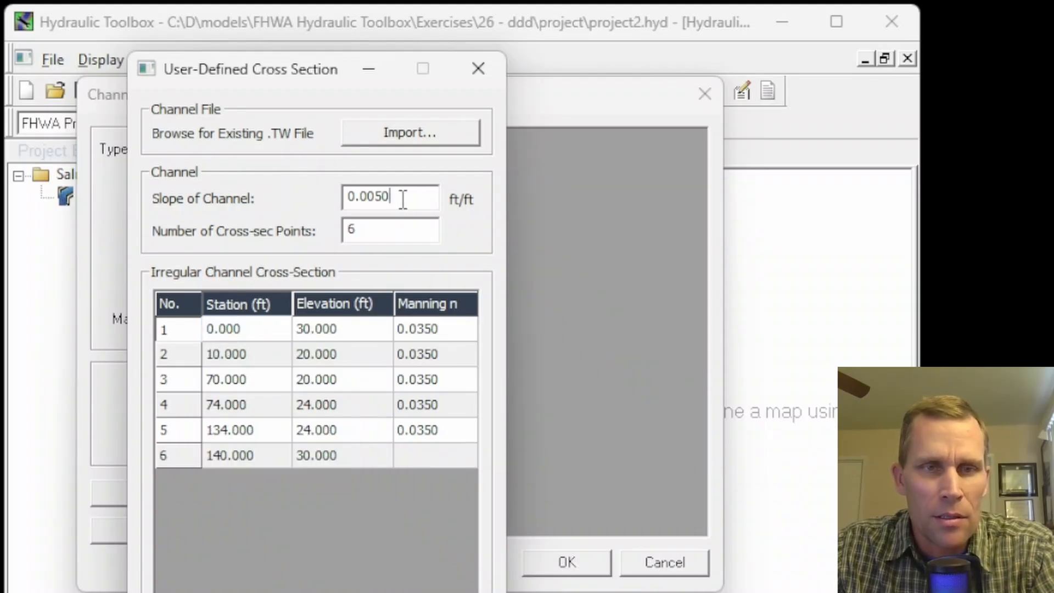
left_click_drag(403, 197, 249, 192)
left_click(367, 592)
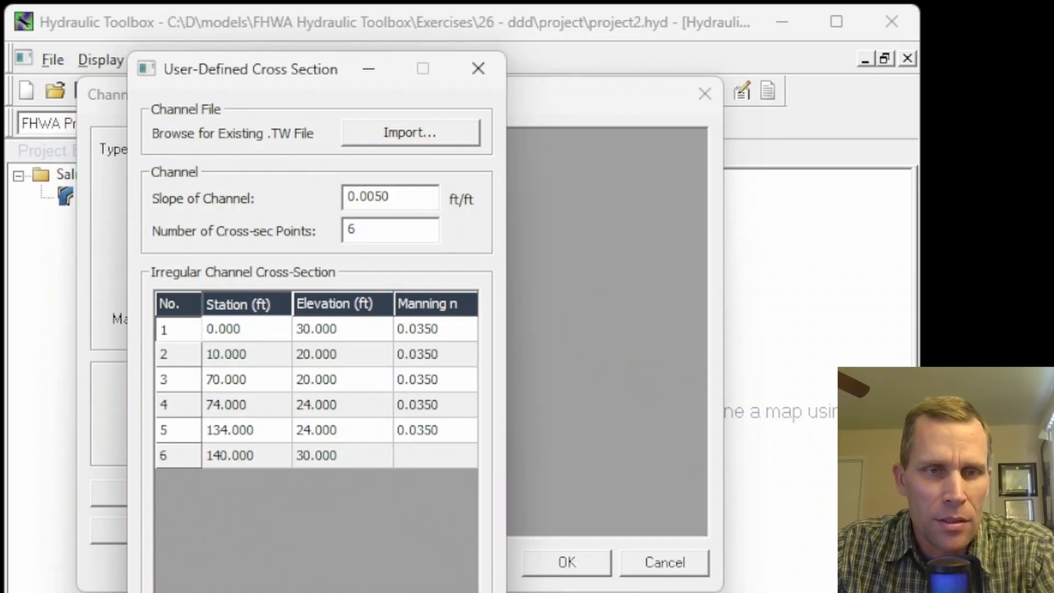
- Set the channel depth to 8 ft and calculate the channel hydraulics
left_click_drag(295, 433, 212, 436)
type("8")
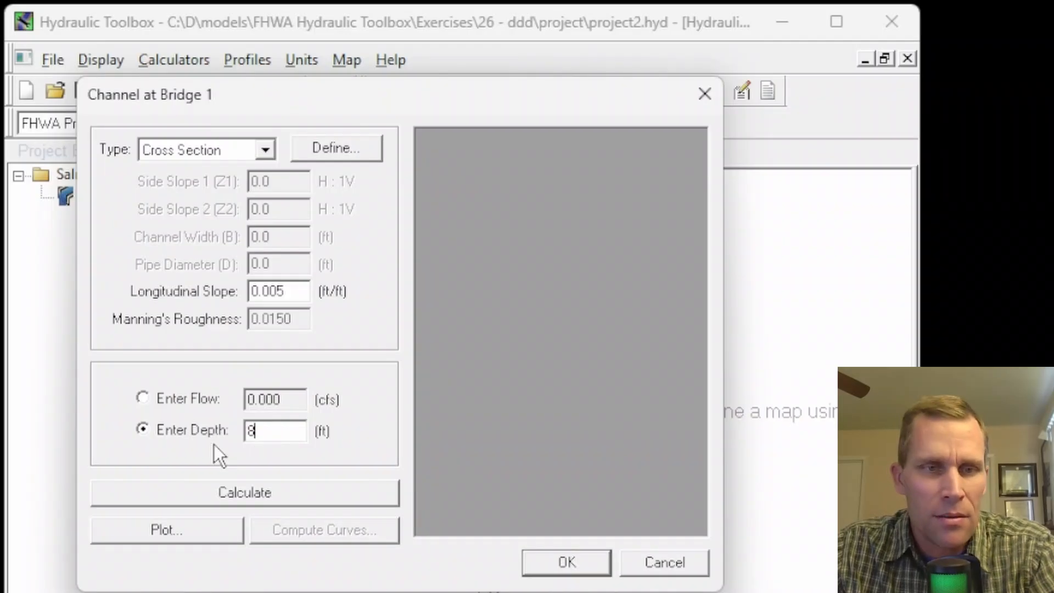
left_click(243, 491)
- Review the calculated flow and average velocity, and accept the channel analysis
left_click_drag(247, 398, 332, 403)
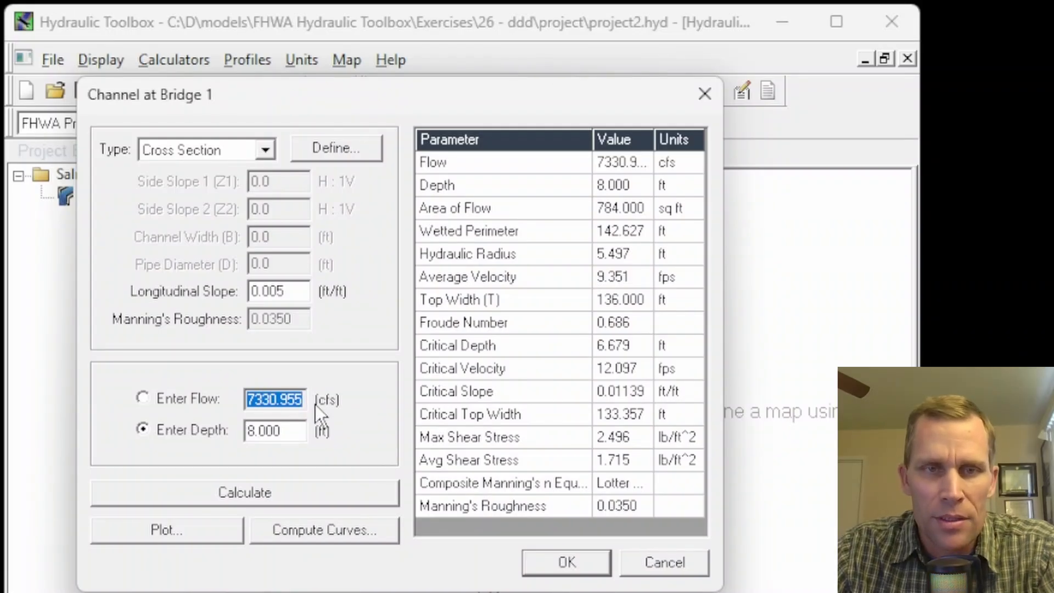
left_click(505, 278)
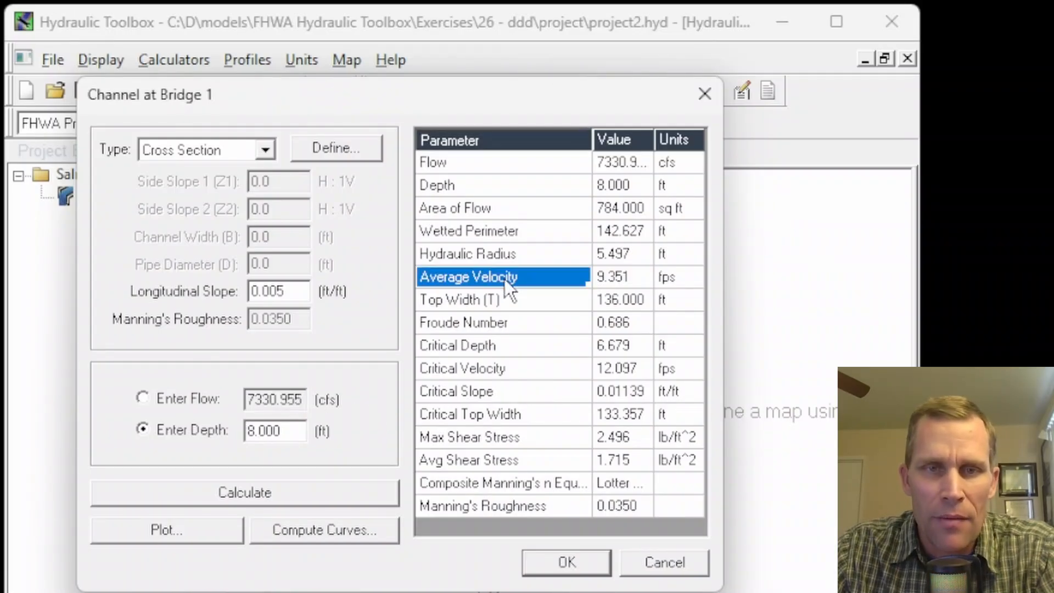
left_click(612, 280)
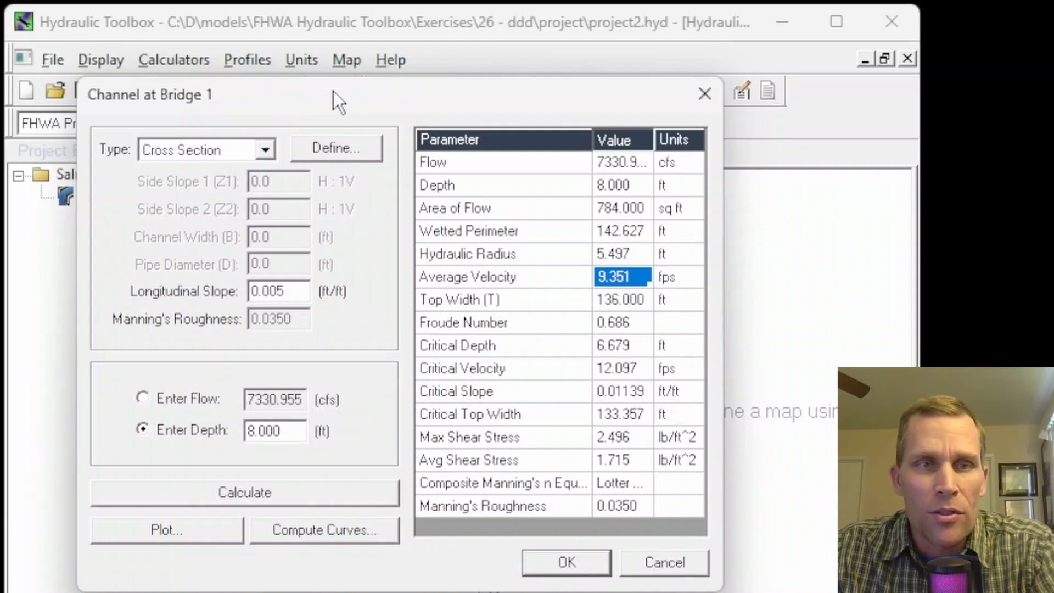
left_click_drag(333, 91, 310, 72)
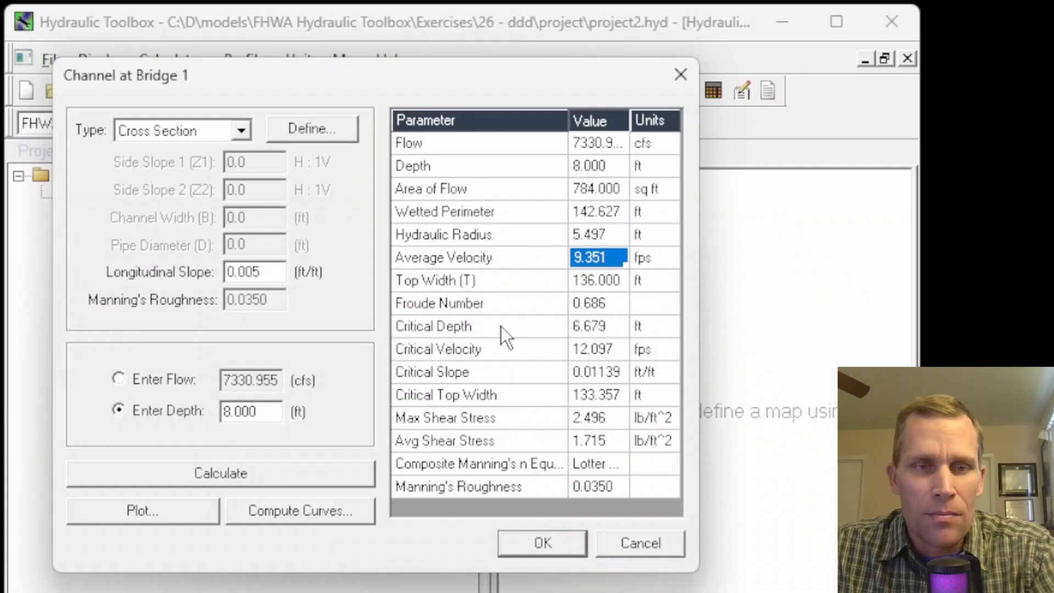
left_click(549, 538)
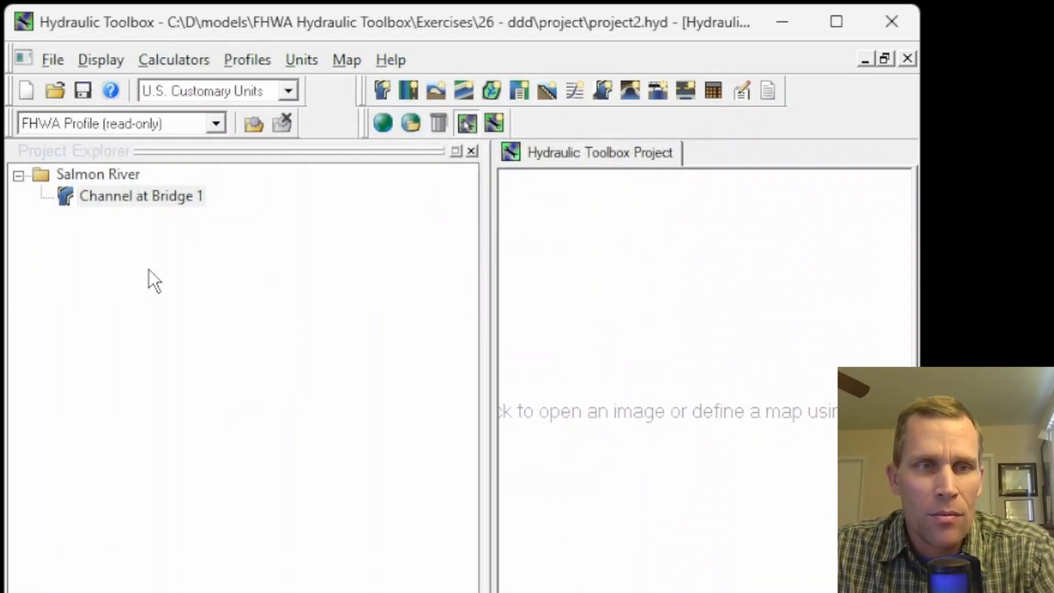
- Add a new riprap analysis to the Salmon River project and name it "Riprap at Bridge 1 - Pier 1"
left_click(110, 196)
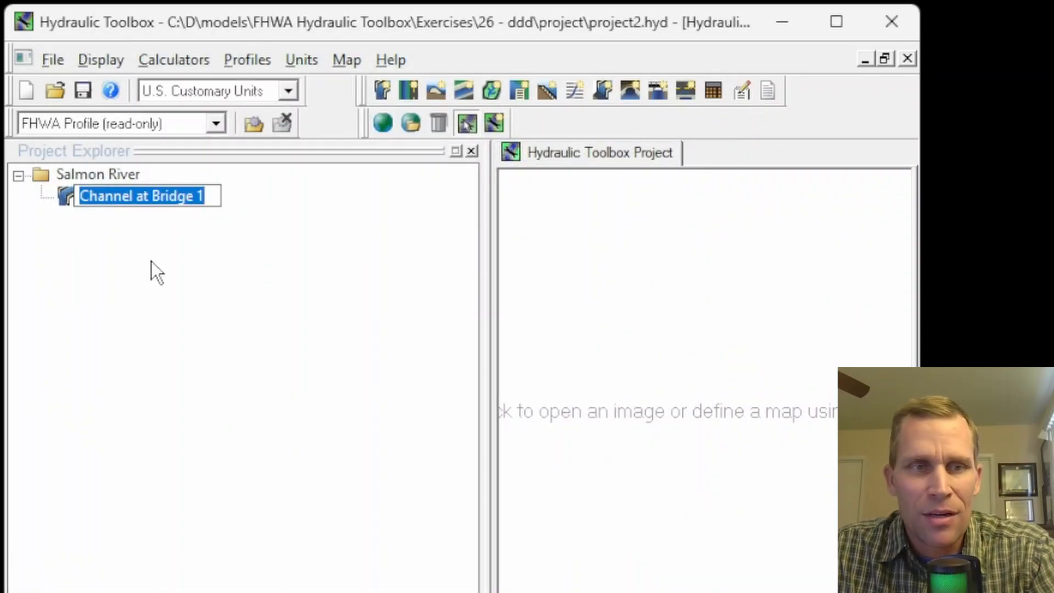
right_click(111, 176)
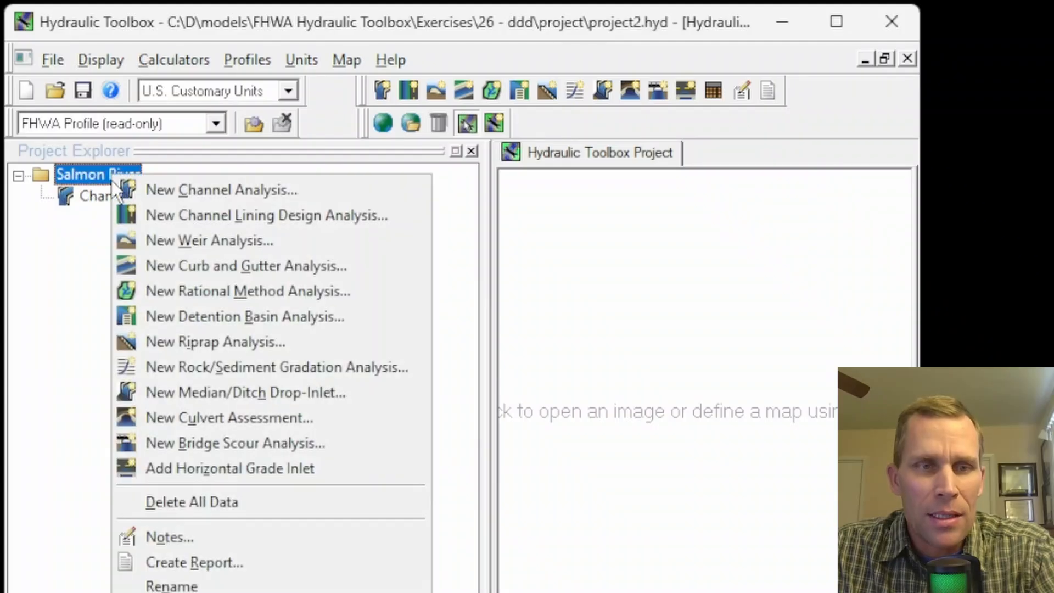
left_click(223, 344)
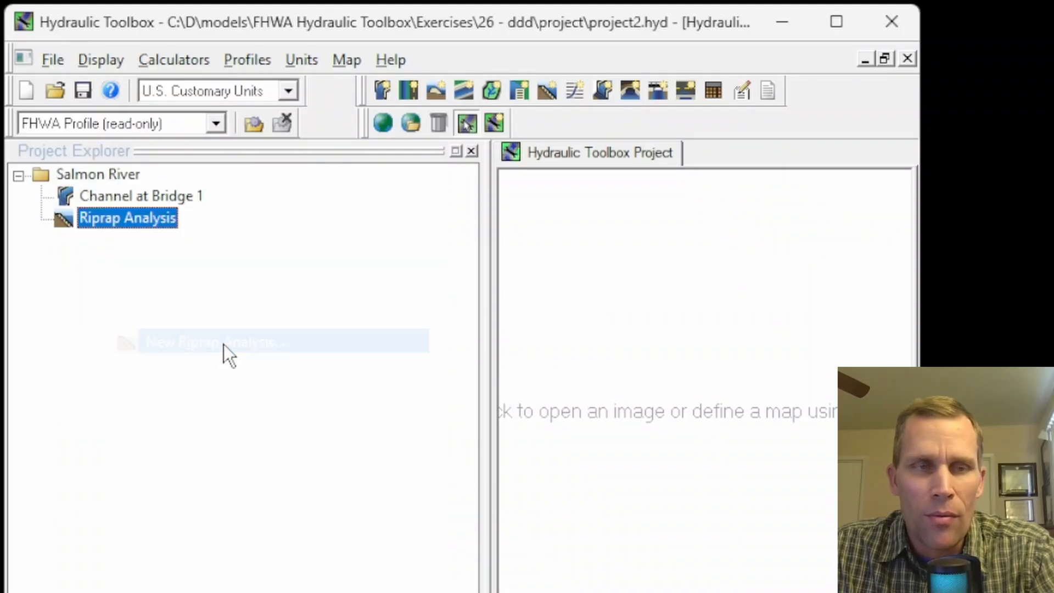
right_click(132, 218)
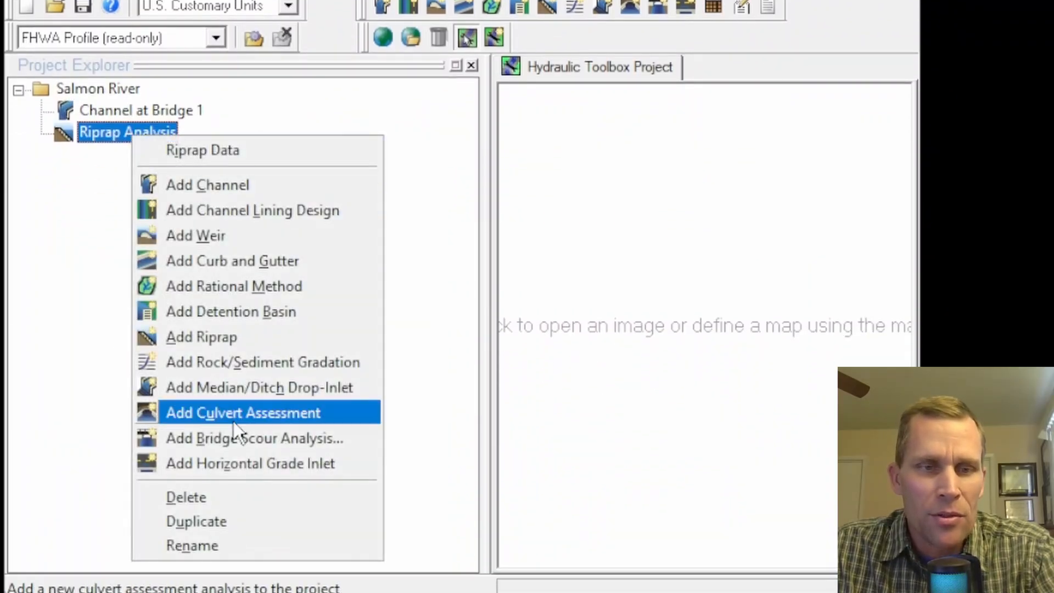
left_click(235, 543)
type("R")
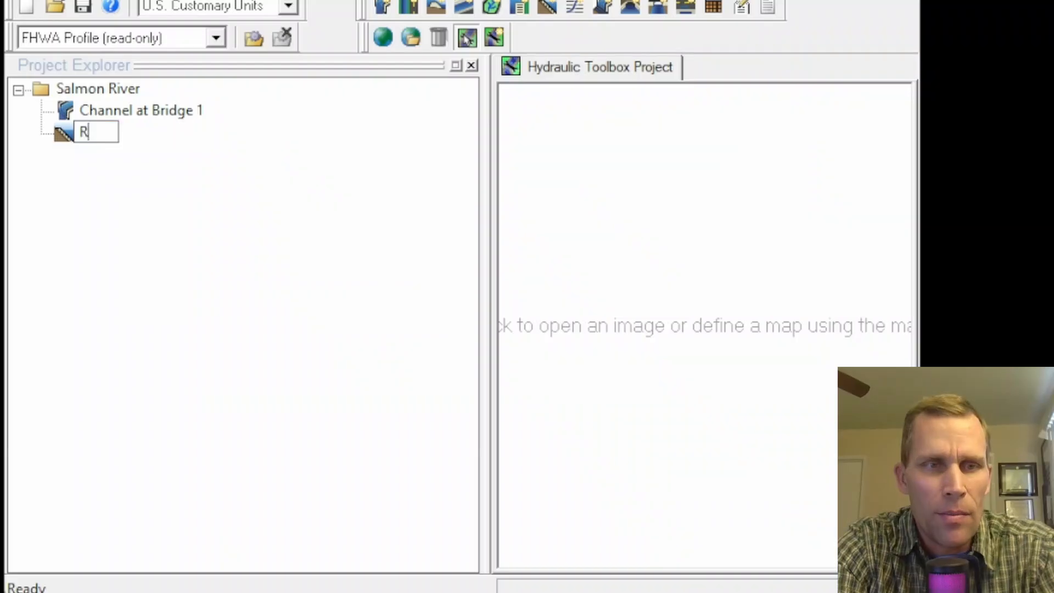
type("iprap at Br")
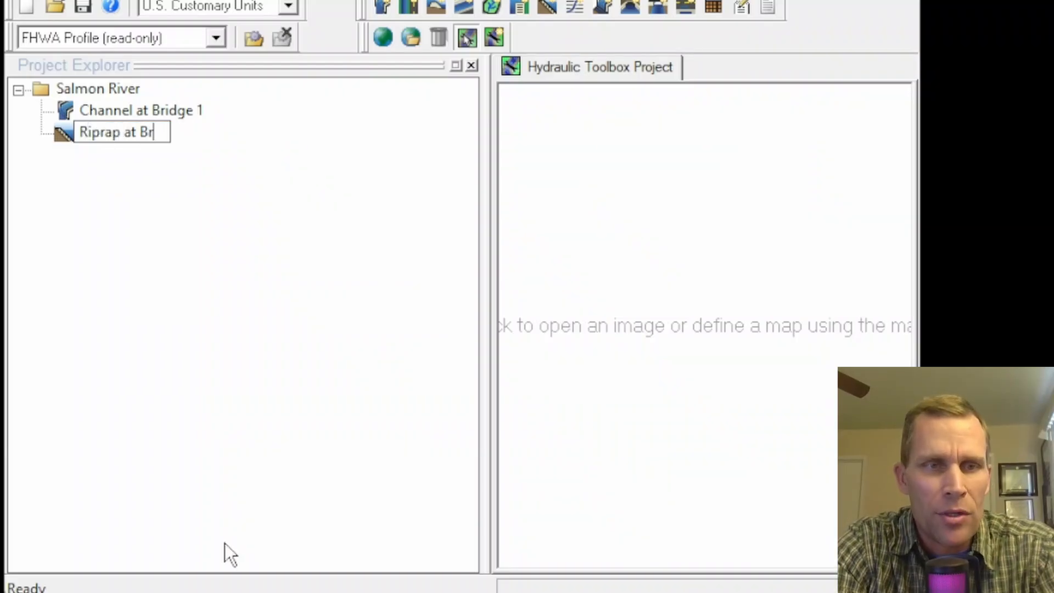
type("idge 1 - Pier 1")
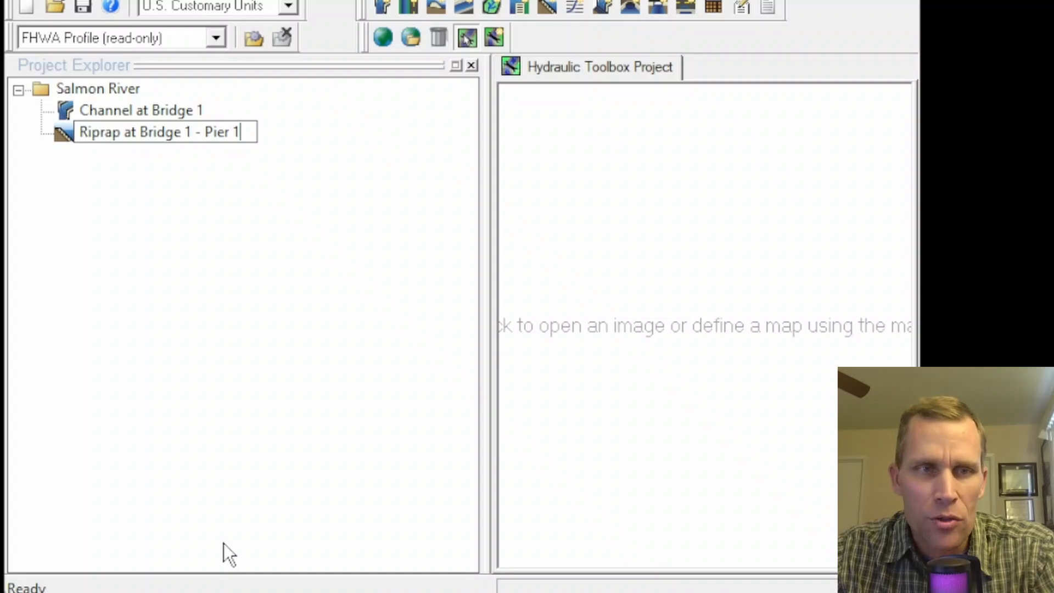
left_click(191, 327)
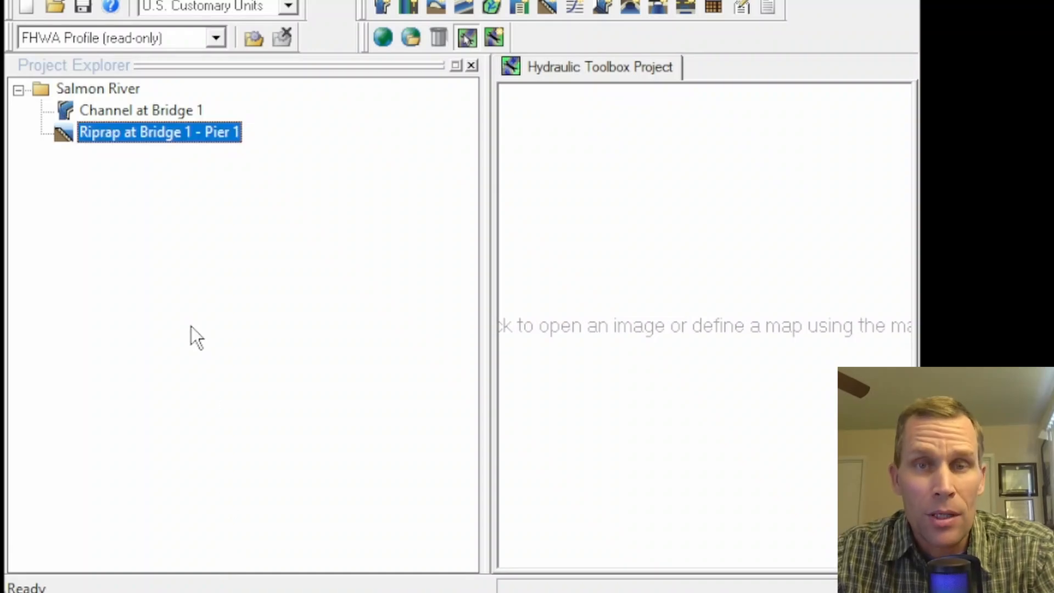
- In the Pier 1 riprap analysis, set the structure type to Pier and select Channel at Bridge 1 as the channel
double_click(133, 131)
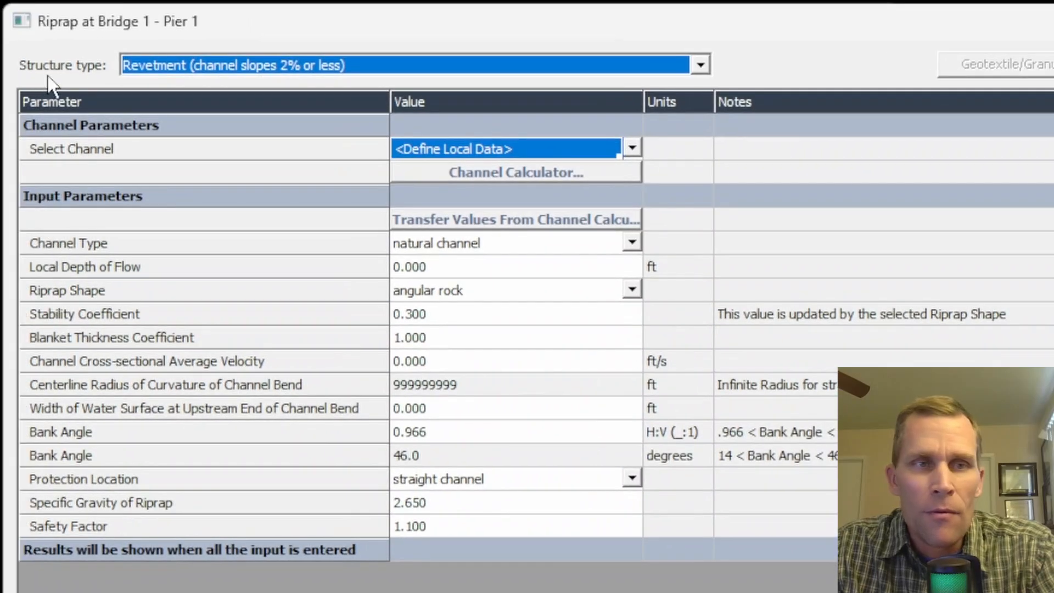
left_click(699, 67)
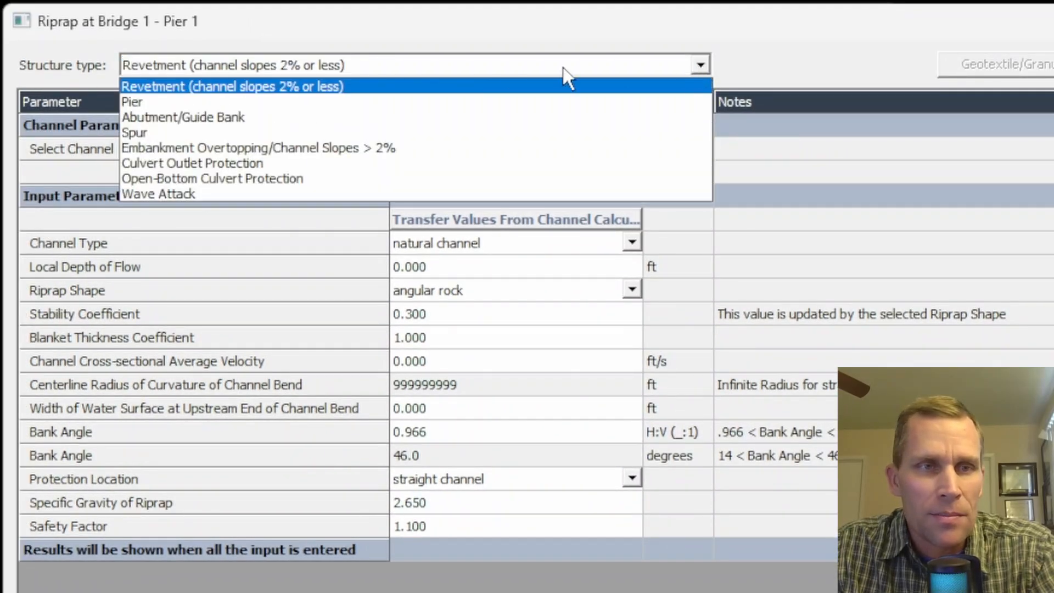
left_click(137, 101)
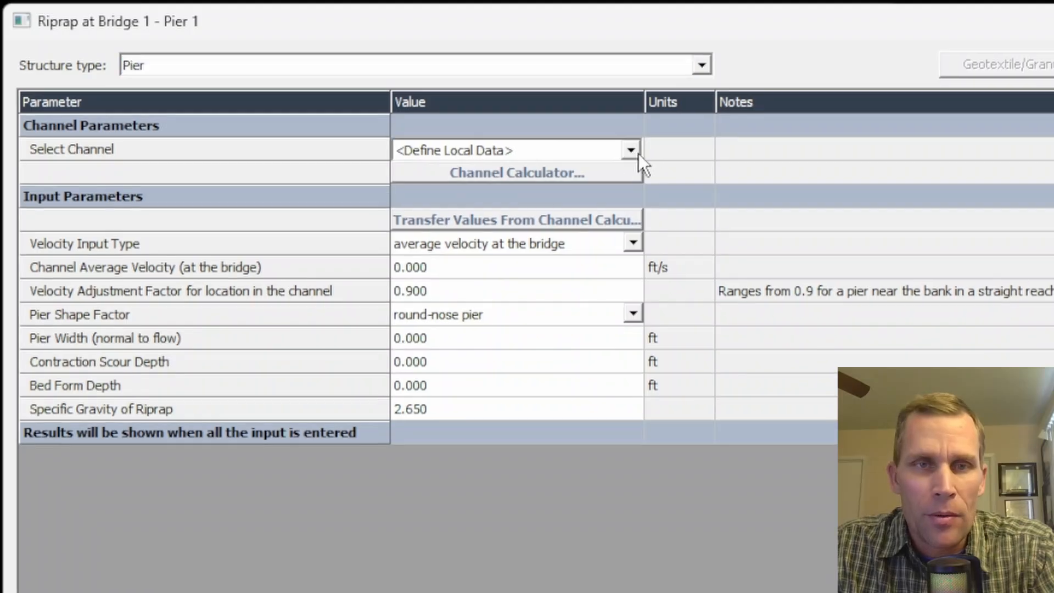
left_click(632, 148)
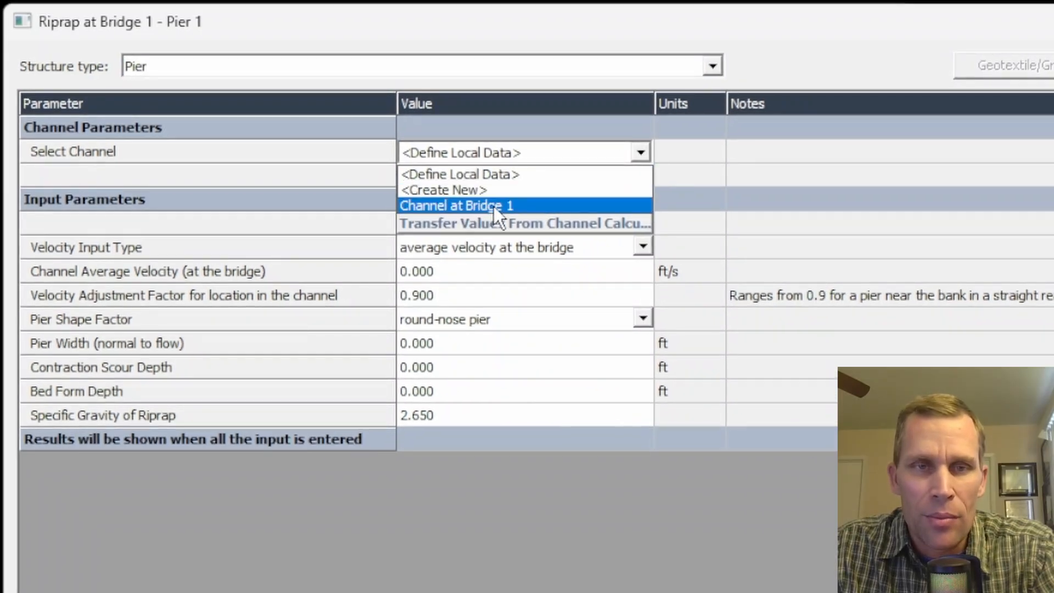
left_click(493, 206)
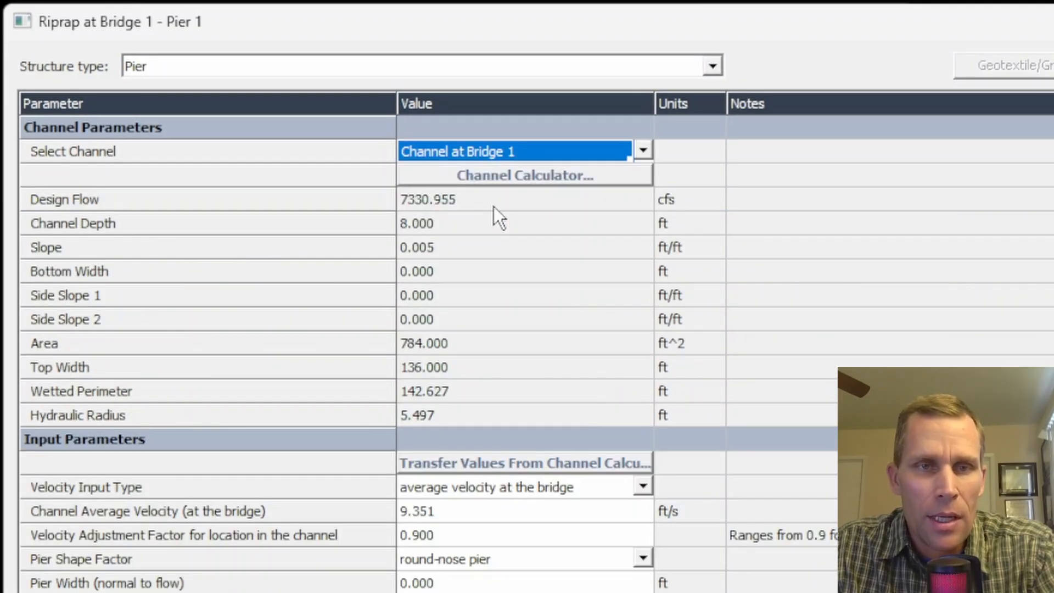
- Check the design flow and channel depth brought in from the linked channel
left_click(469, 197)
left_click(472, 224)
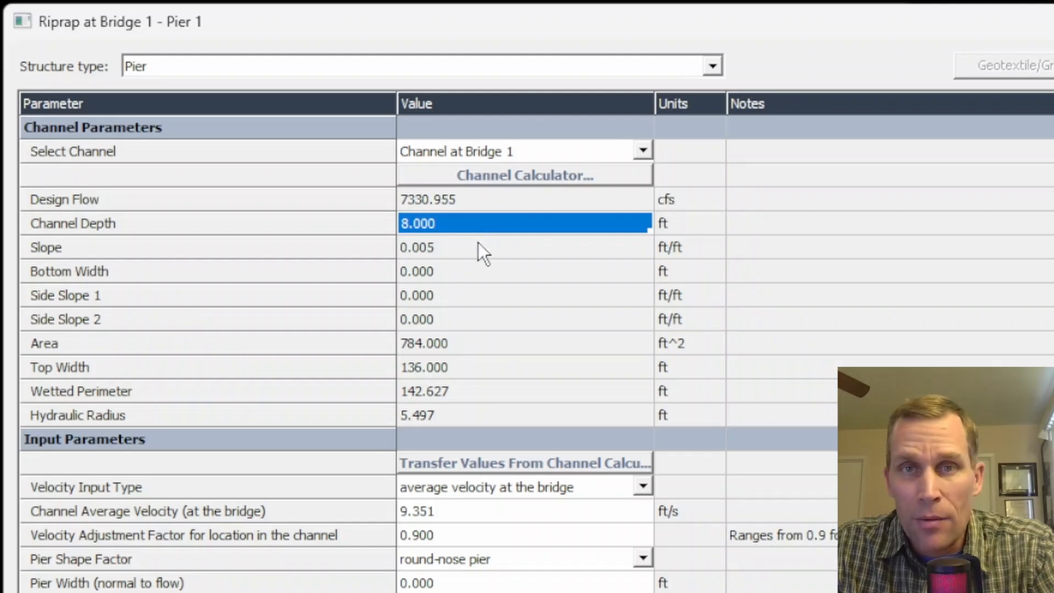
left_click(455, 202)
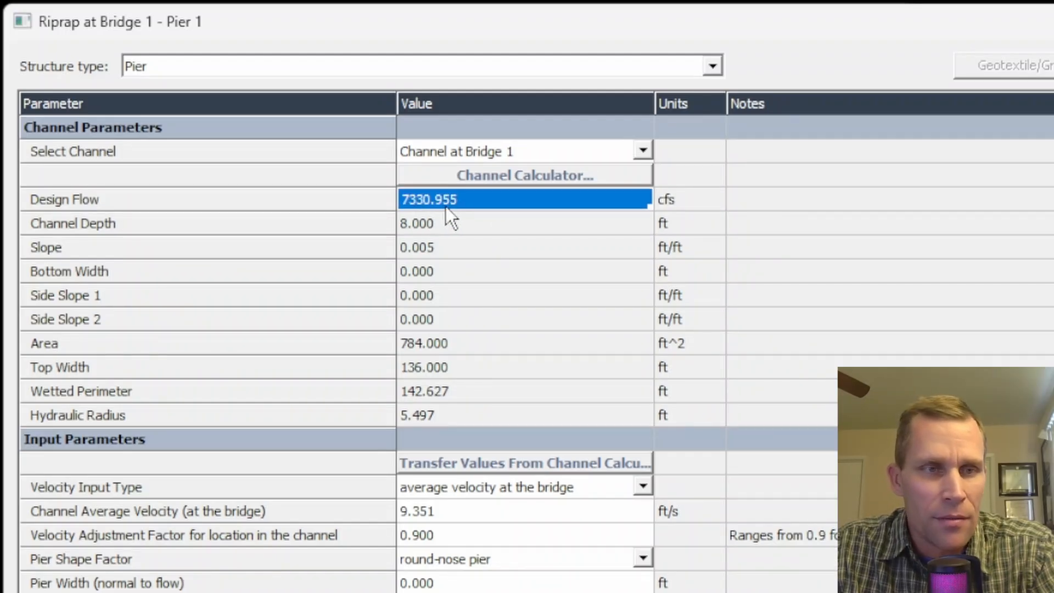
left_click(456, 223)
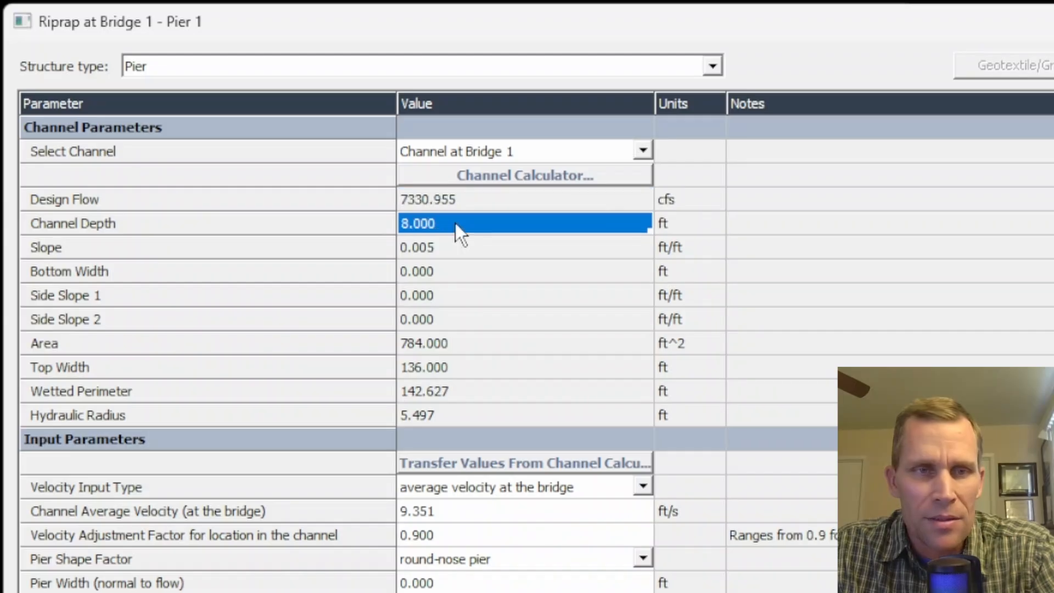
- Check the side slopes, bottom width, area and top width brought in from the linked channel
left_click(441, 298)
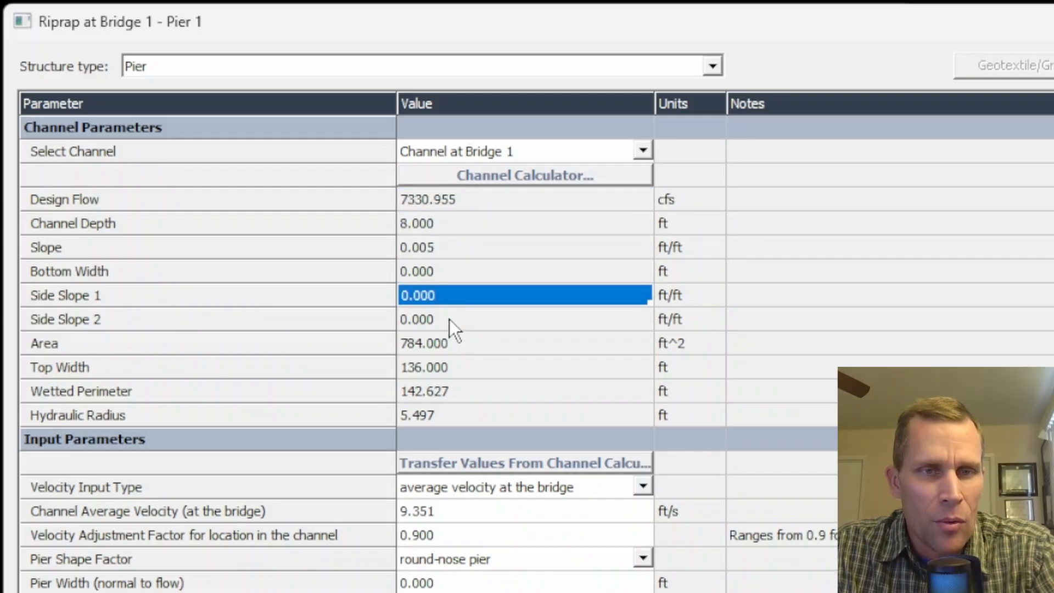
left_click(449, 319)
left_click_drag(447, 299, 457, 282)
left_click(464, 296)
left_click(472, 320)
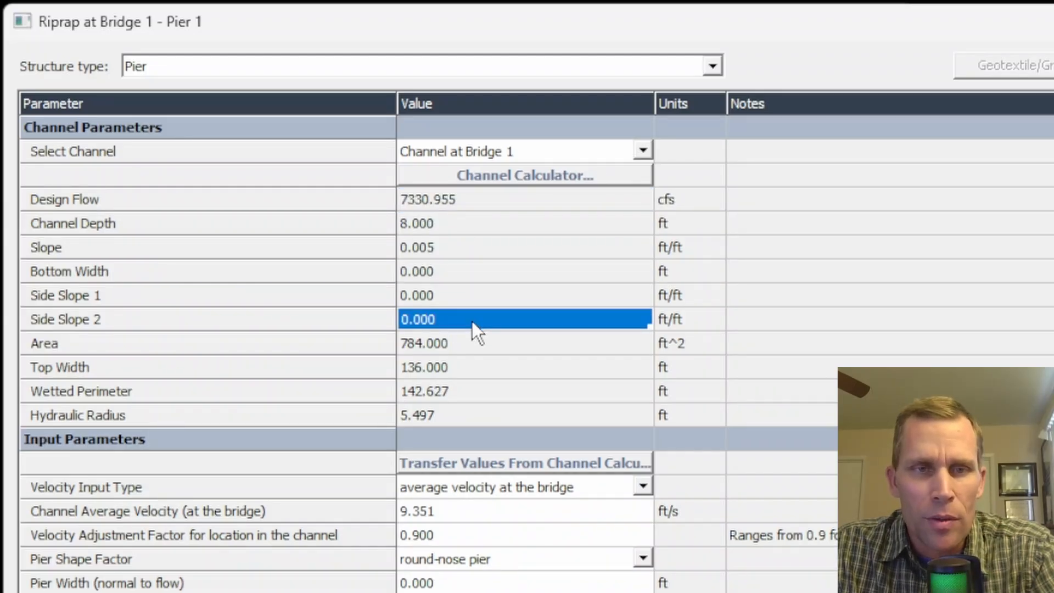
left_click(458, 274)
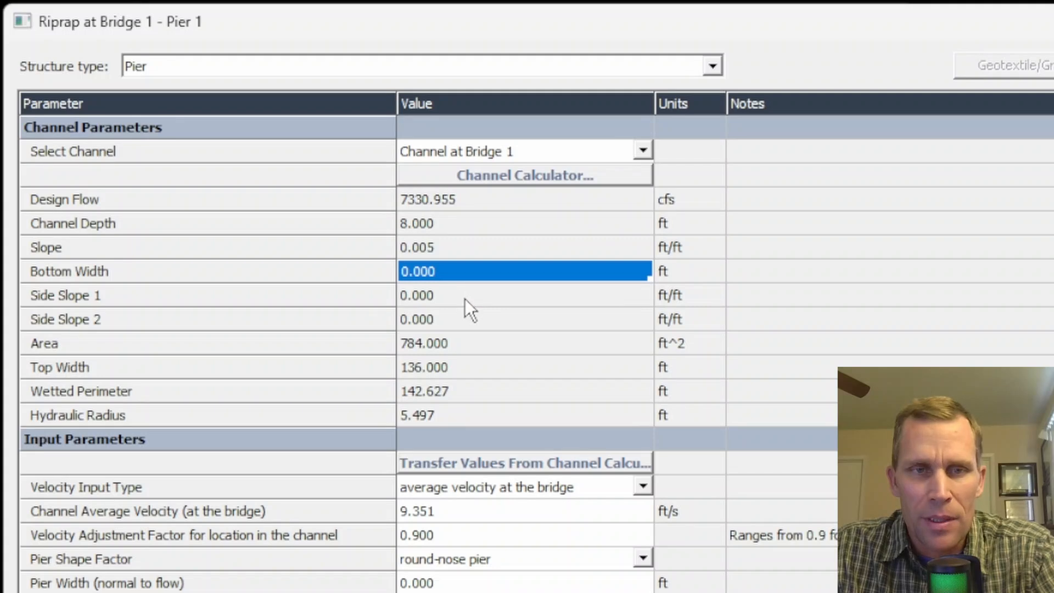
left_click(466, 298)
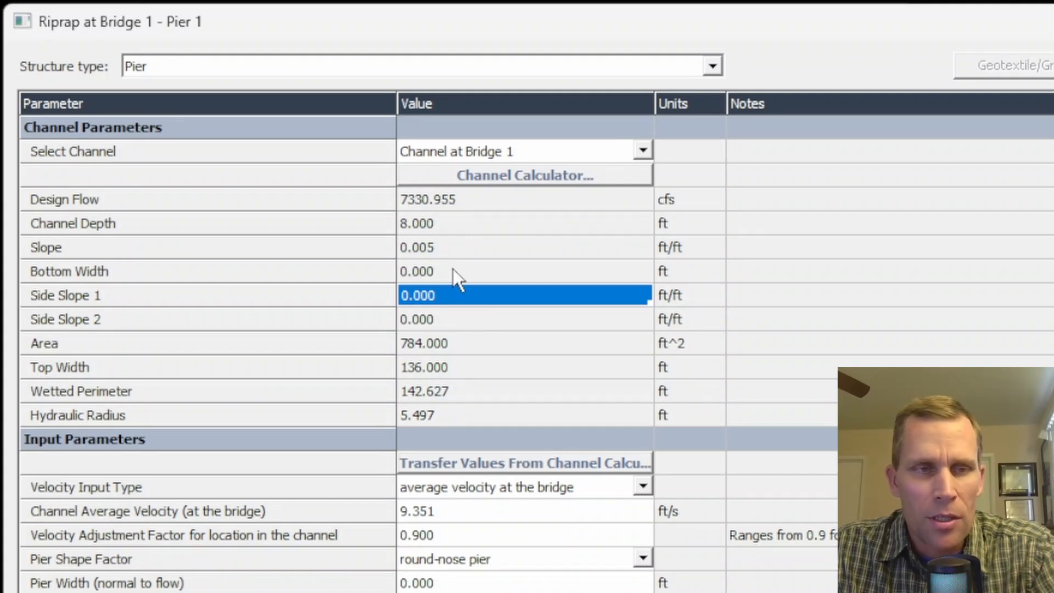
left_click(456, 345)
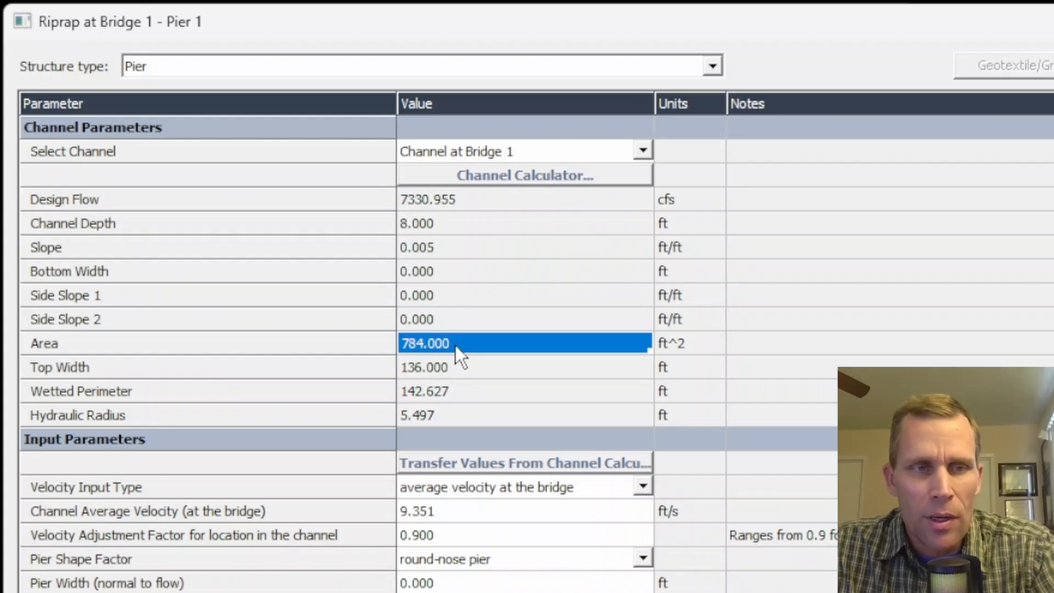
left_click(468, 372)
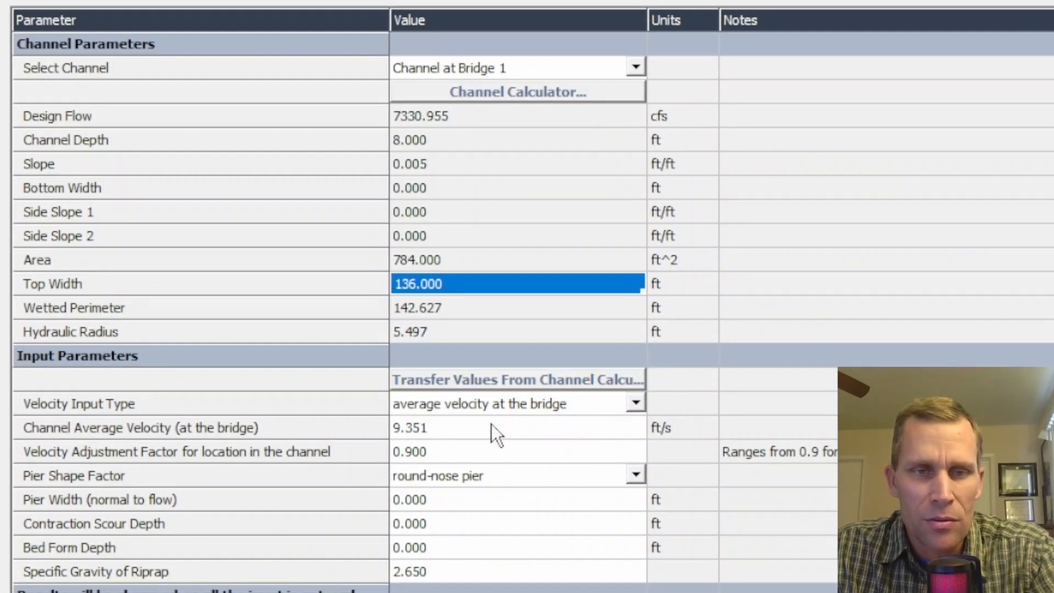
- Transfer the values from the channel calculator into the pier inputs and check the channel average velocity at the bridge
left_click(518, 385)
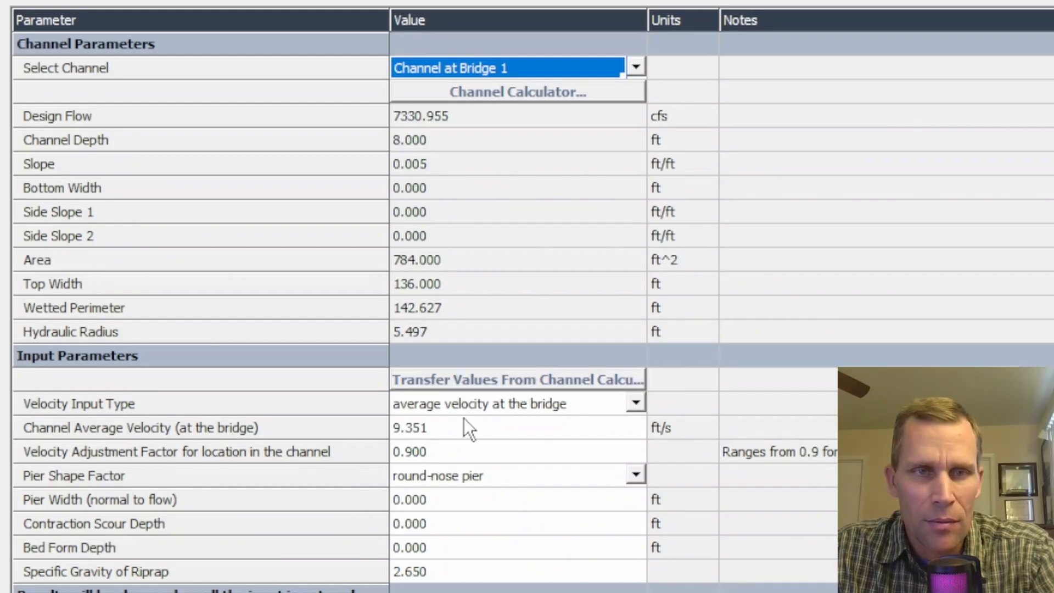
left_click(206, 428)
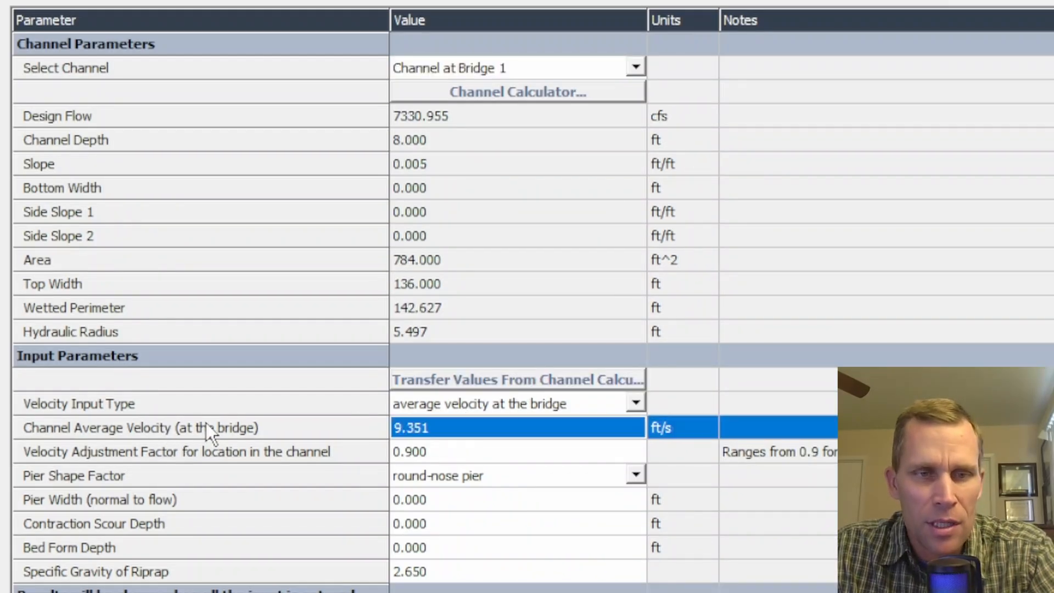
left_click(433, 427)
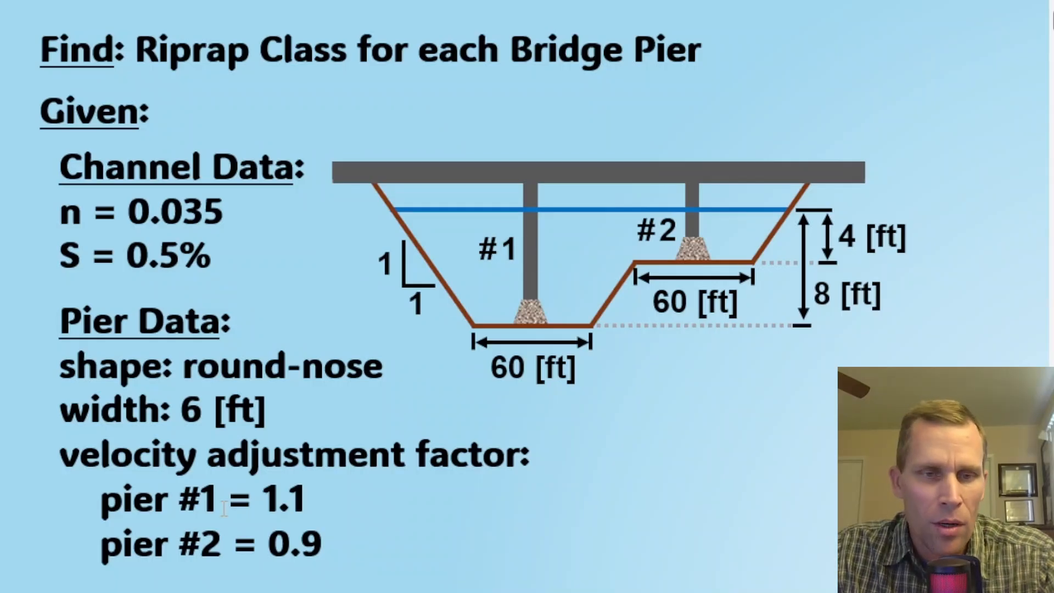
- On the problem slide, check the given velocity adjustment factor for pier #1, the pier width and the pier shape
double_click(272, 497)
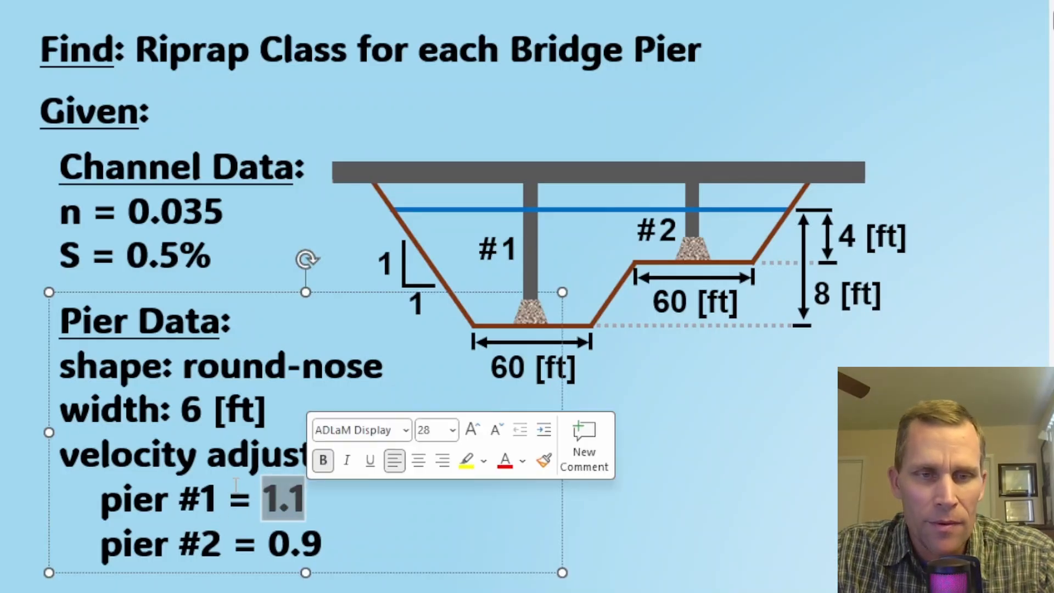
left_click(151, 455)
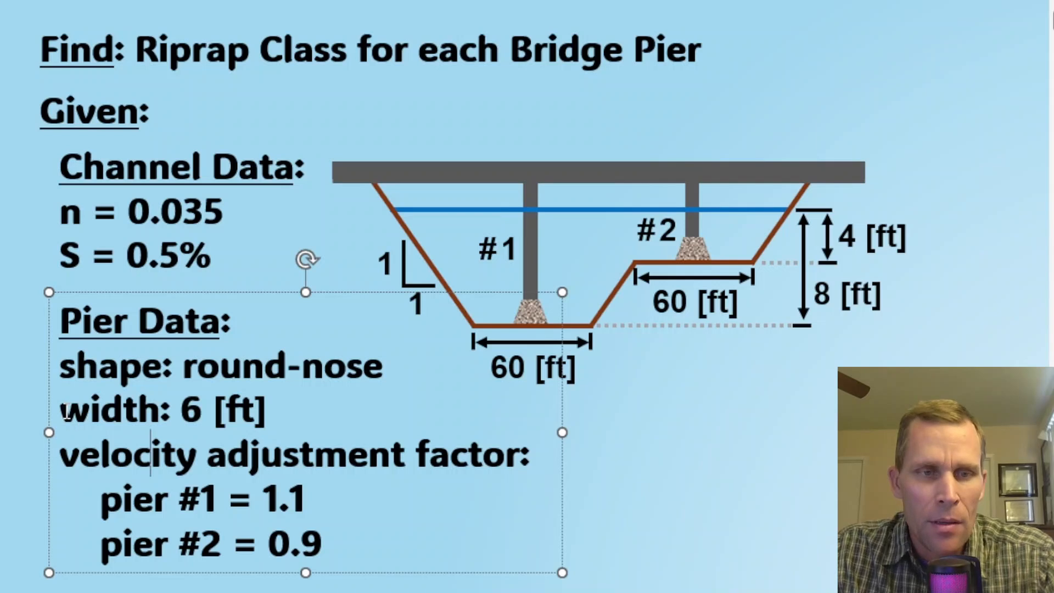
left_click_drag(67, 403, 266, 411)
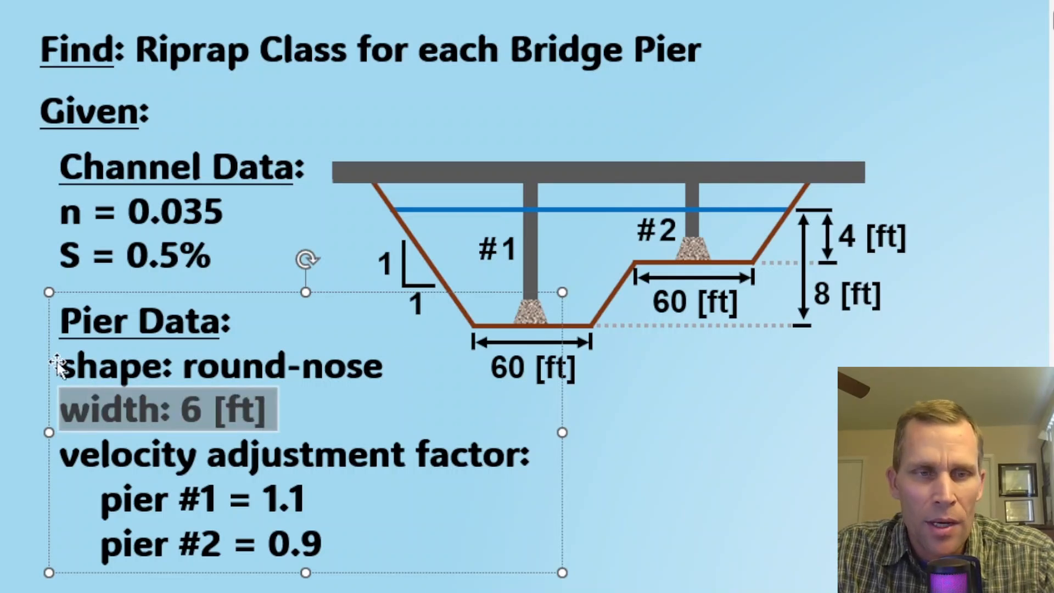
left_click(76, 367)
left_click_drag(75, 366, 377, 381)
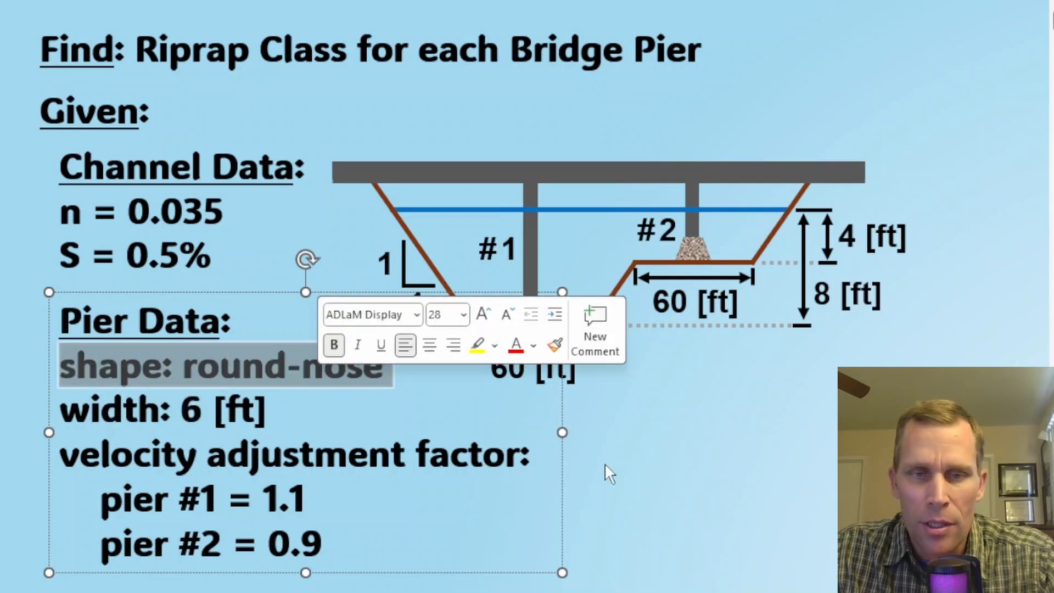
left_click(708, 525)
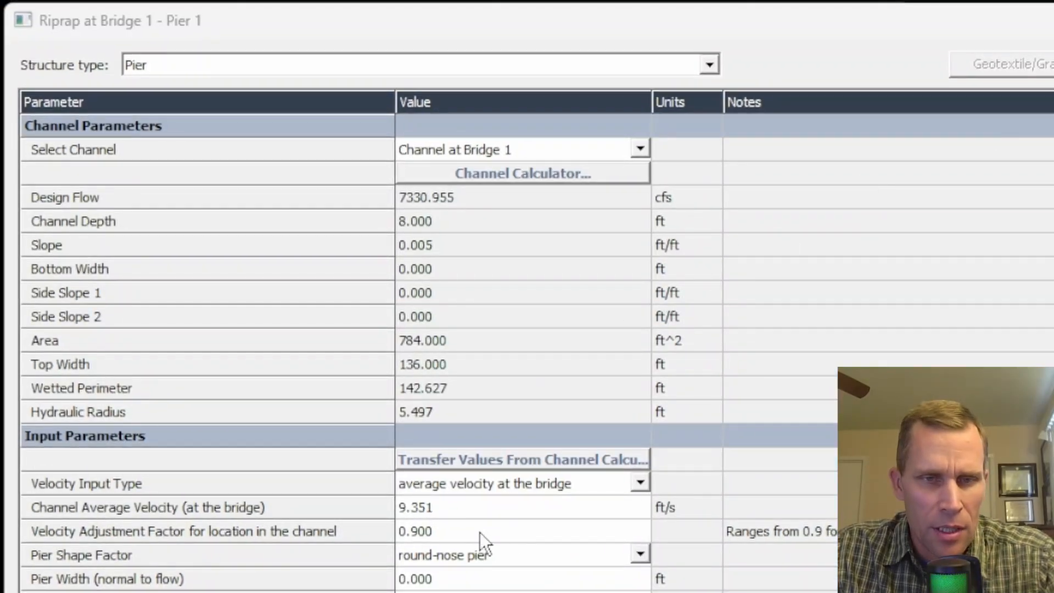
- In the Pier 1 riprap analysis, set the velocity adjustment factor to 1.1 and keep the round-nose pier shape
left_click(480, 531)
type("1.1")
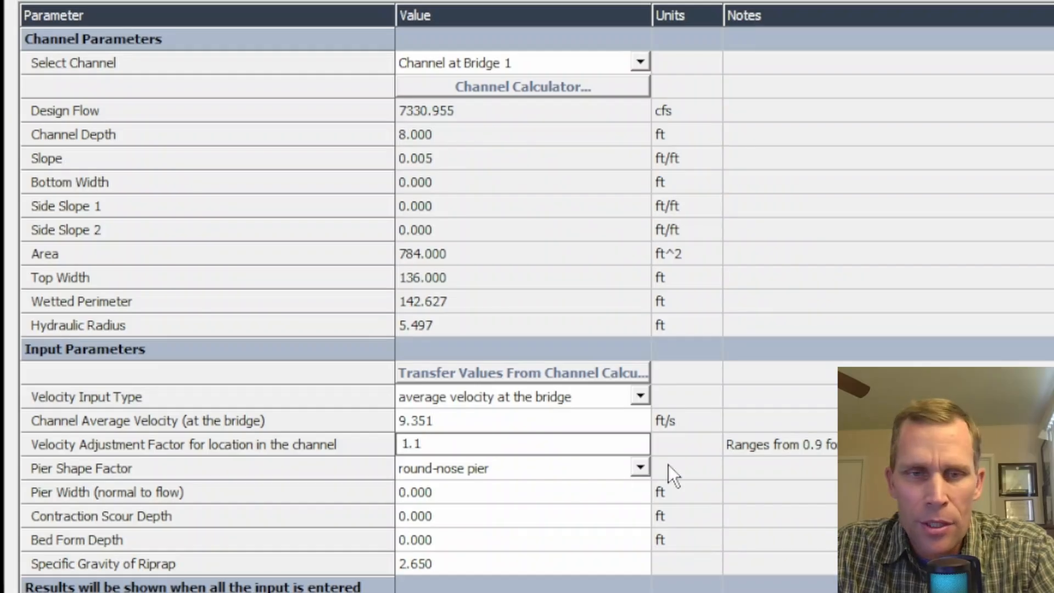
left_click(642, 462)
left_click(563, 485)
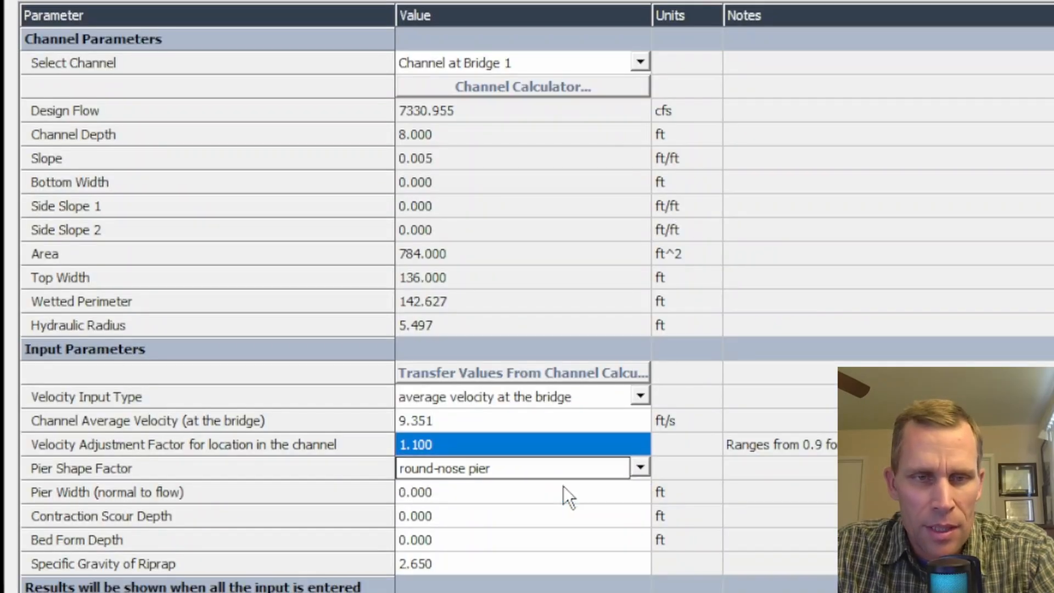
- Set the pier width normal to flow to 6 ft and leave the contraction scour depth at zero
left_click(549, 493)
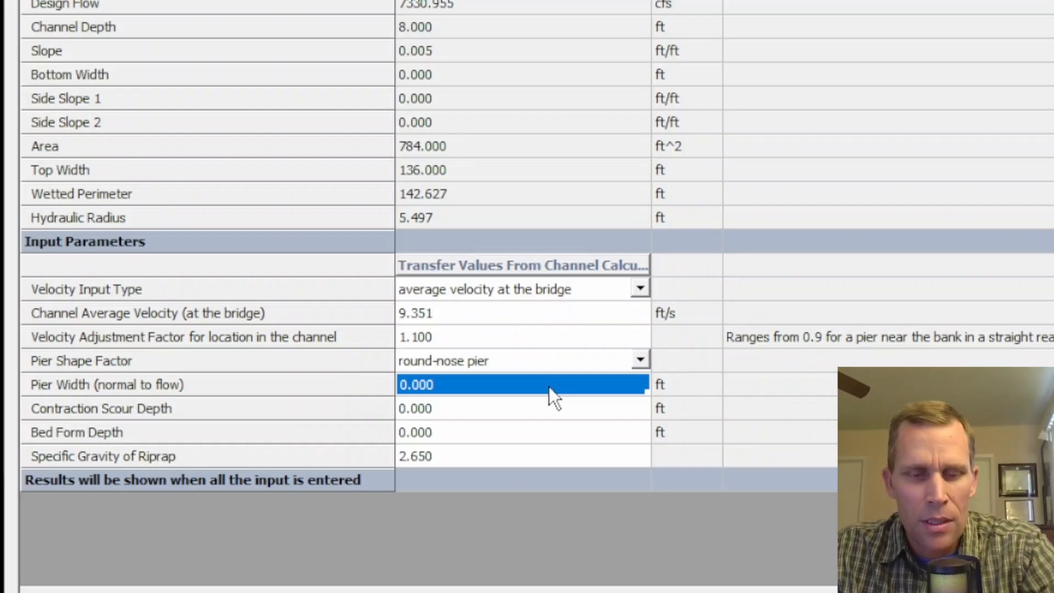
type("6")
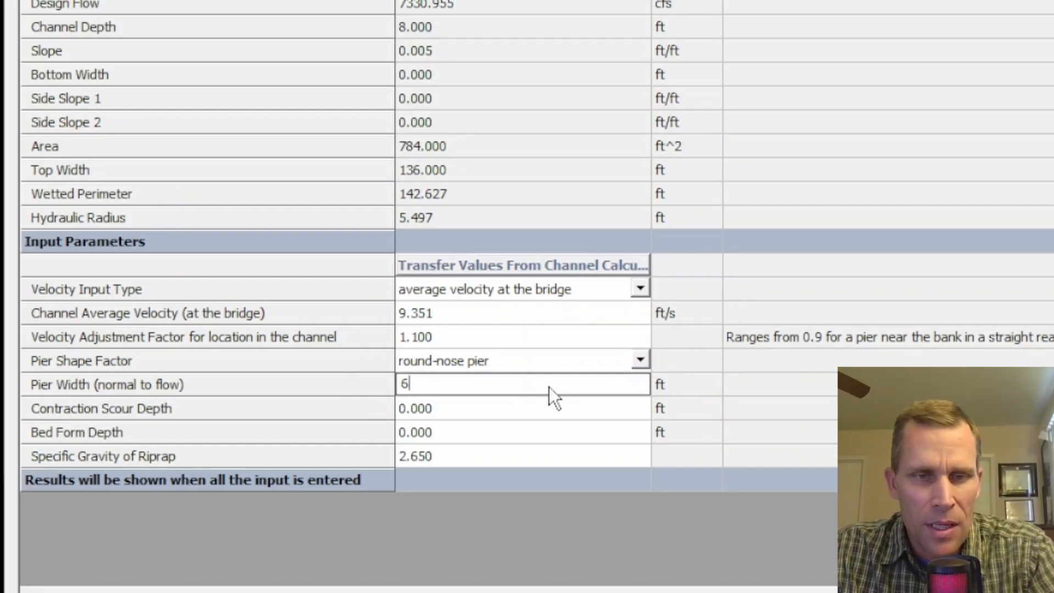
key("Tab")
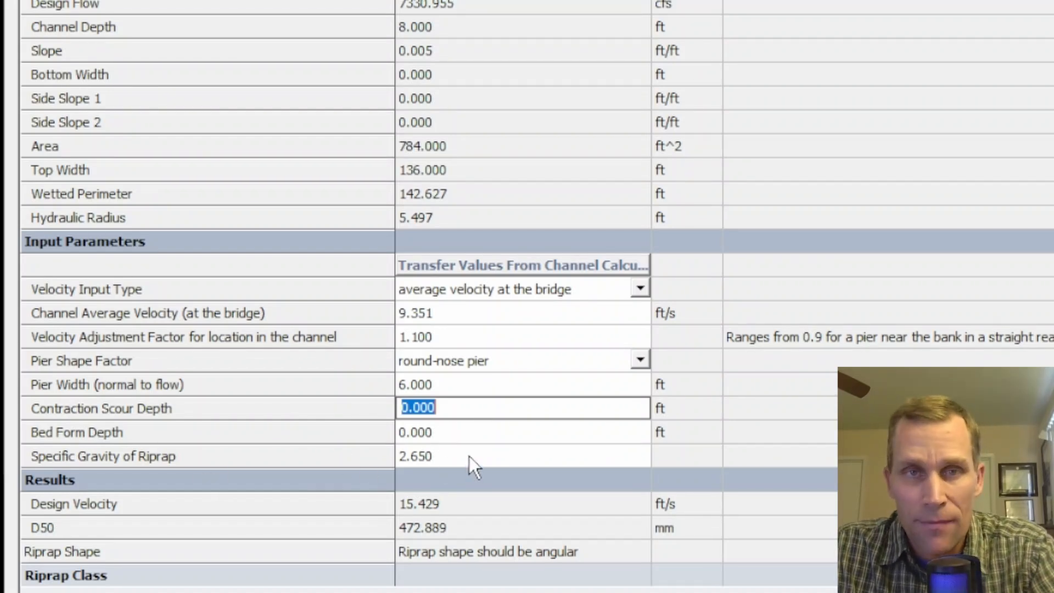
key("Escape")
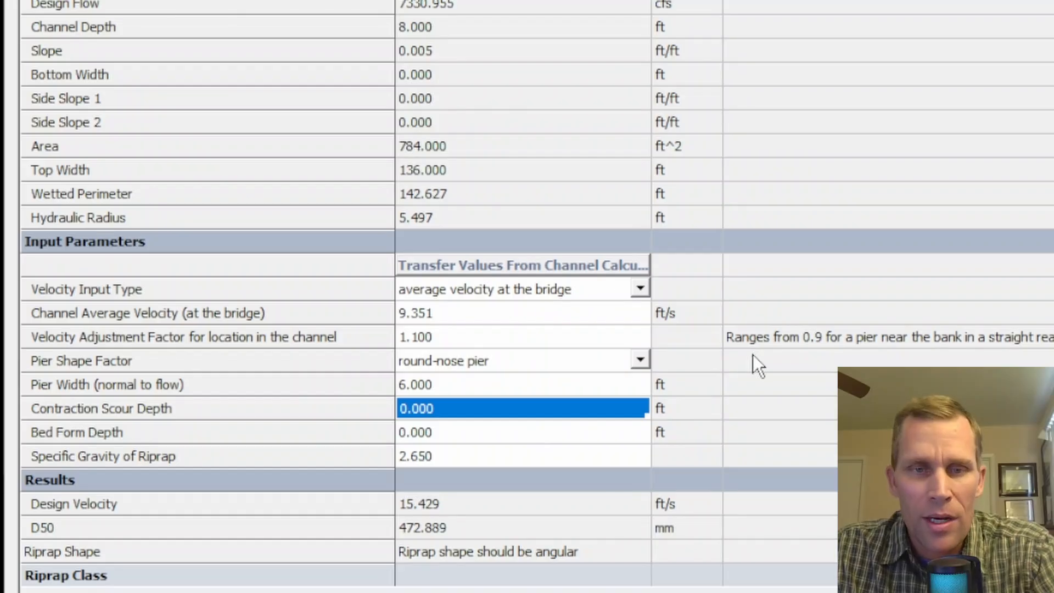
- Examine the Pier 1 results for design velocity, required D50, riprap class and the class's own D50
scroll(752, 354, "down", 4)
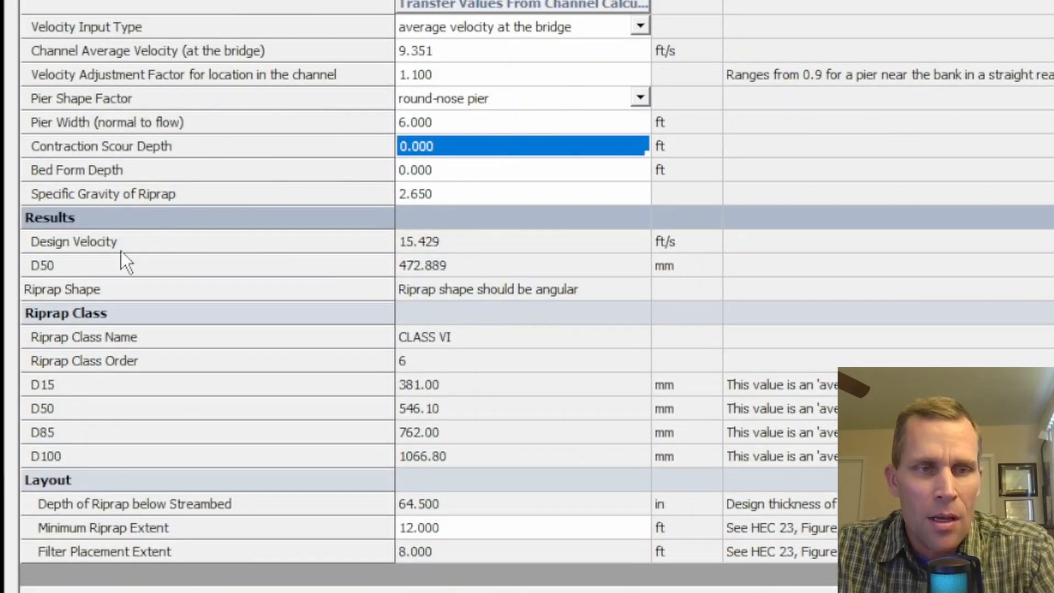
left_click(106, 266)
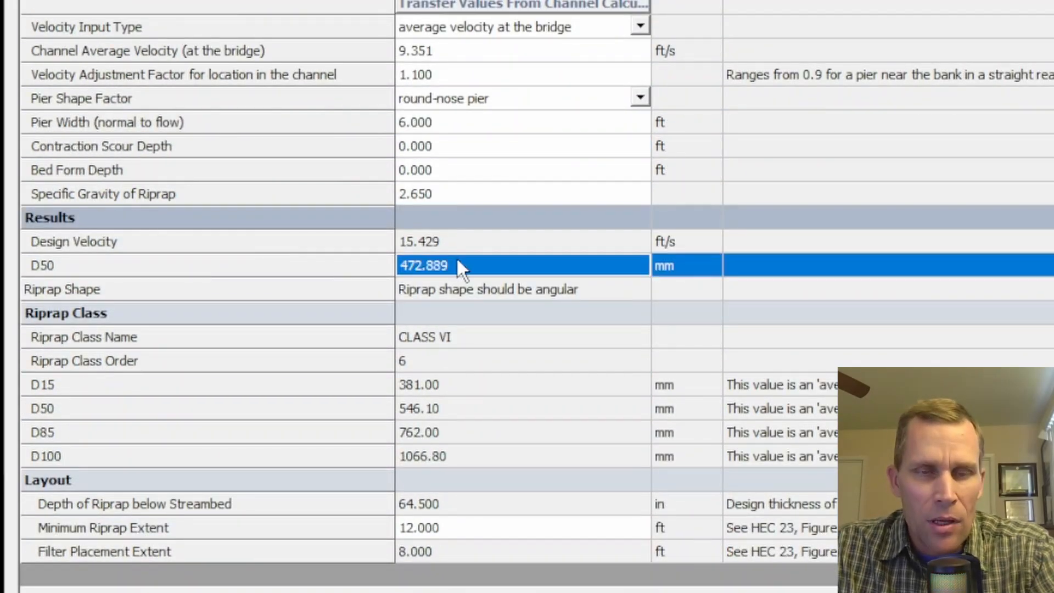
left_click(493, 244)
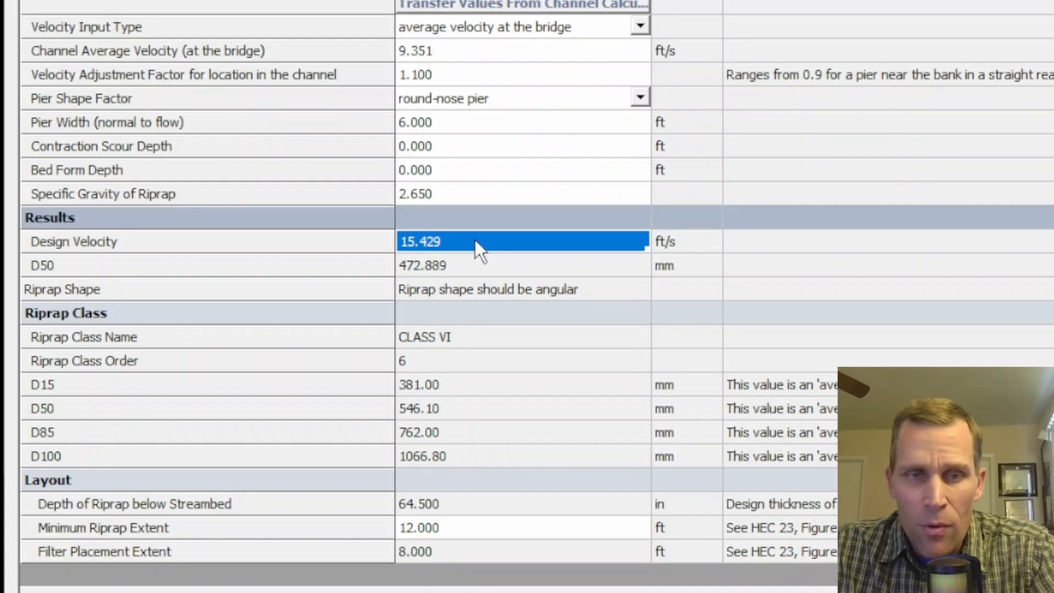
left_click(184, 266)
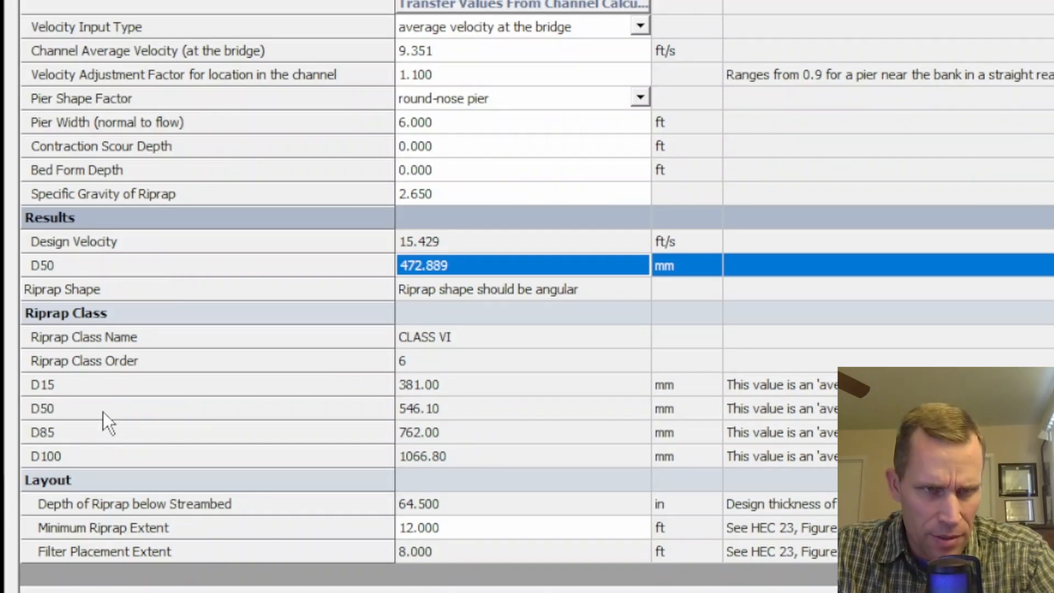
left_click(425, 337)
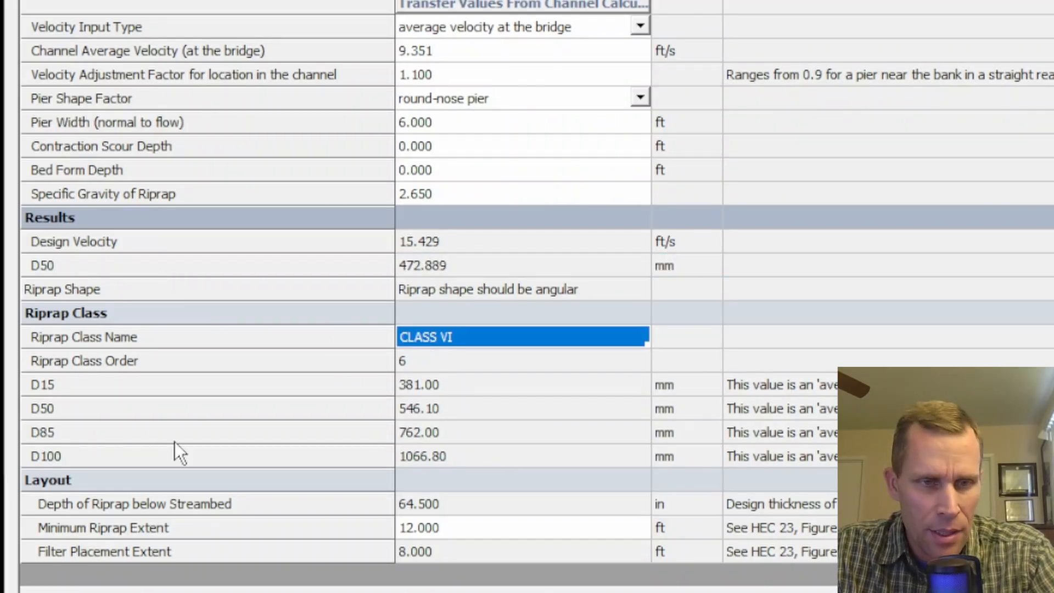
left_click(443, 412)
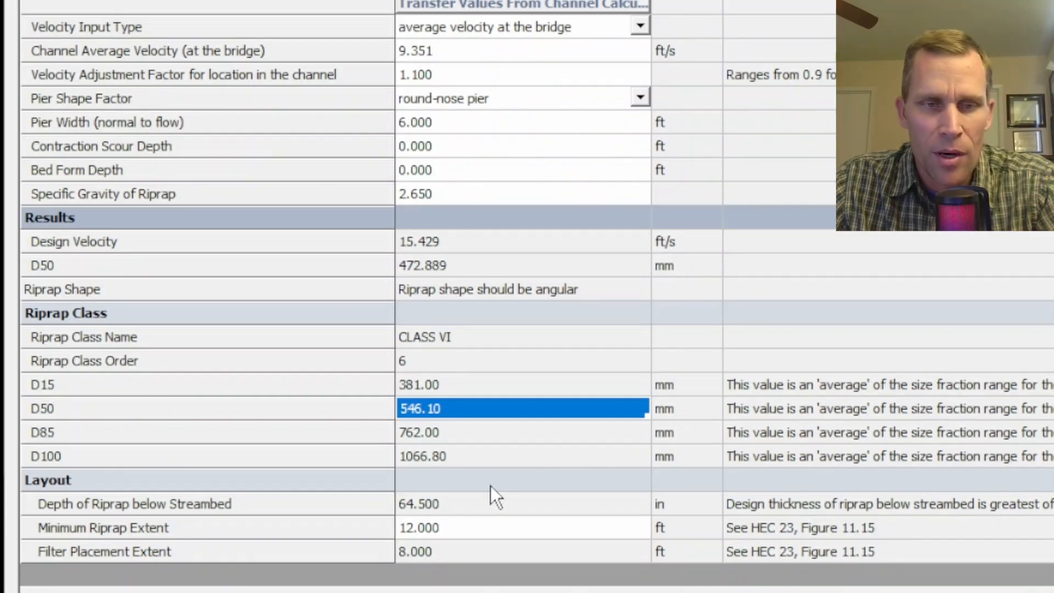
- Review the riprap class and layout results: depth below streambed, minimum riprap extent, filter placement extent and the HEC 23 figure reference
left_click(457, 508)
left_click(447, 528)
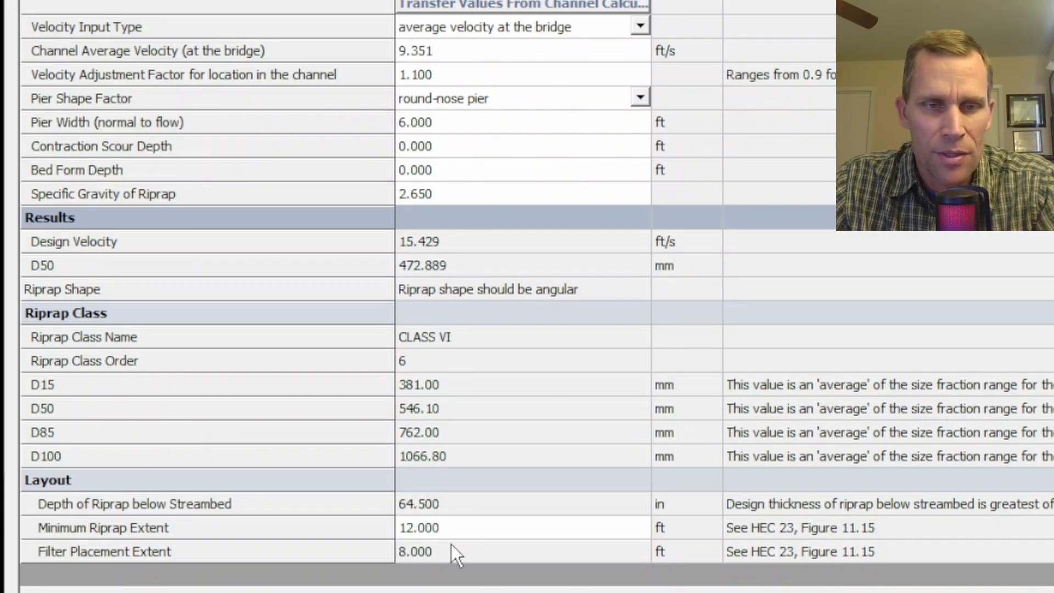
left_click(442, 551)
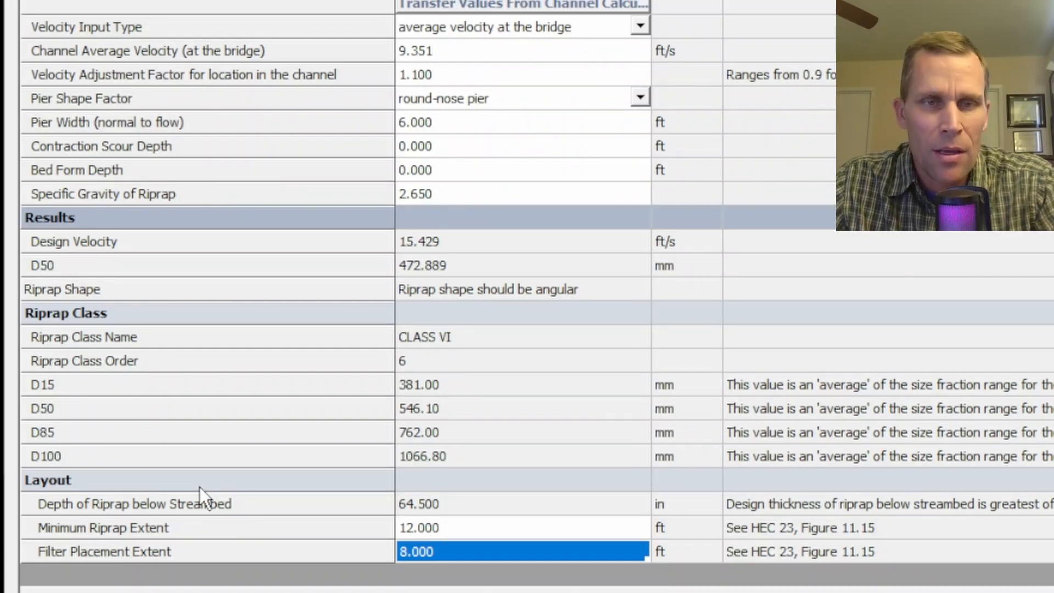
left_click(449, 339)
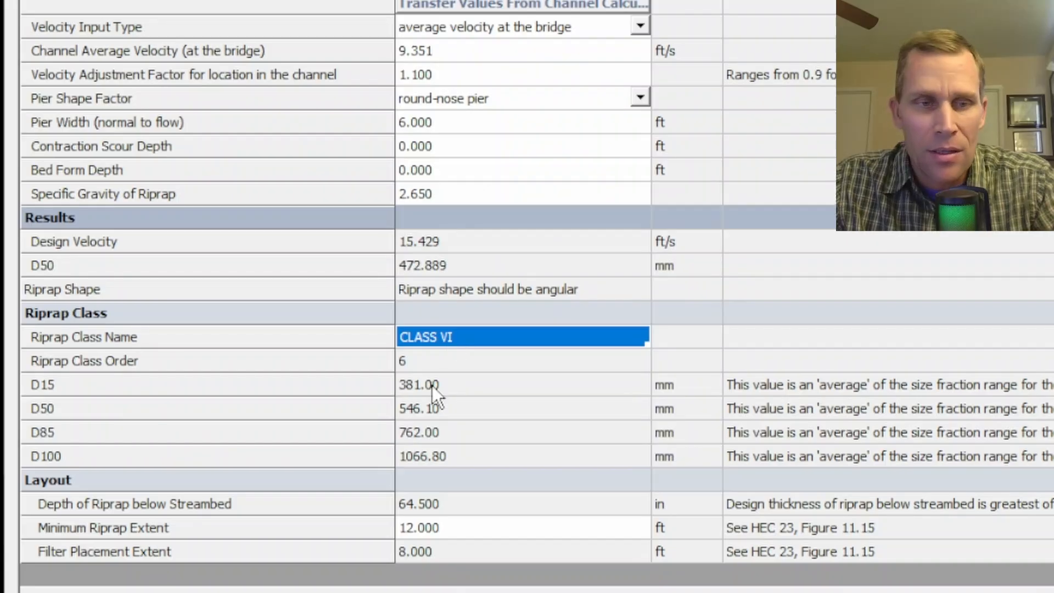
left_click(111, 503)
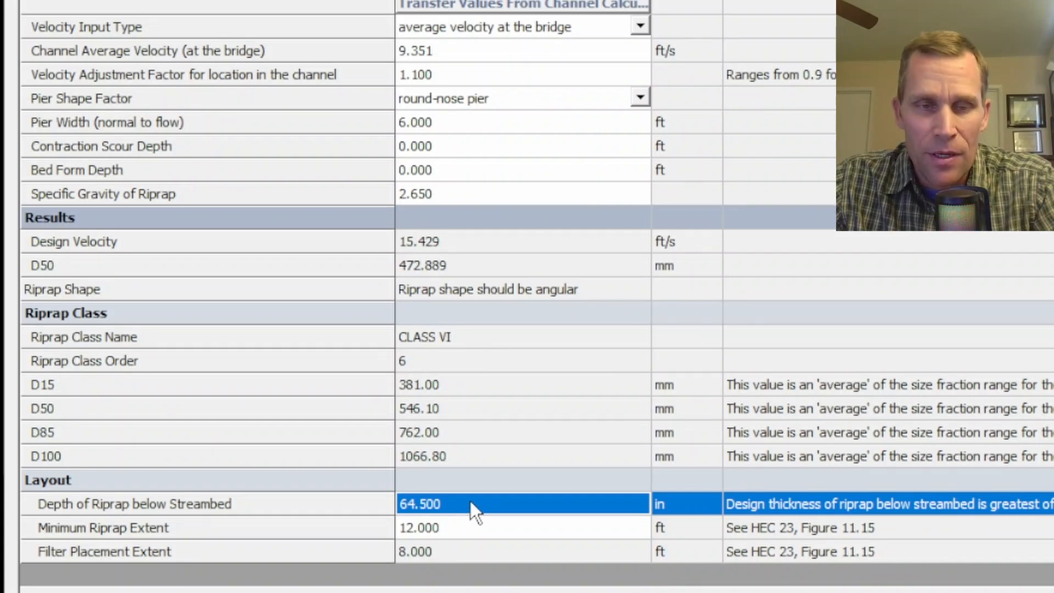
left_click(468, 531)
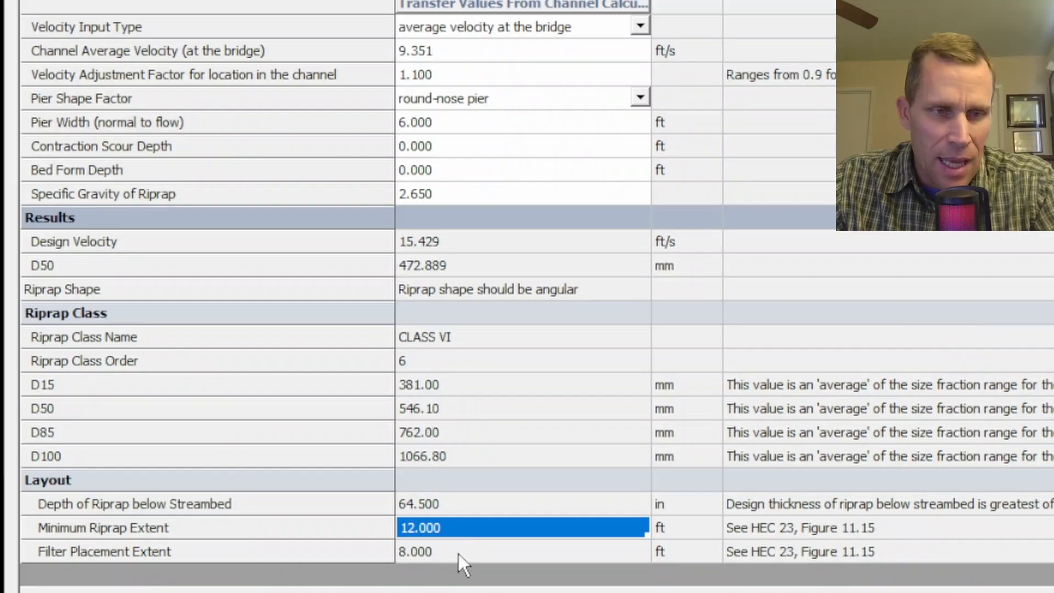
left_click(461, 546)
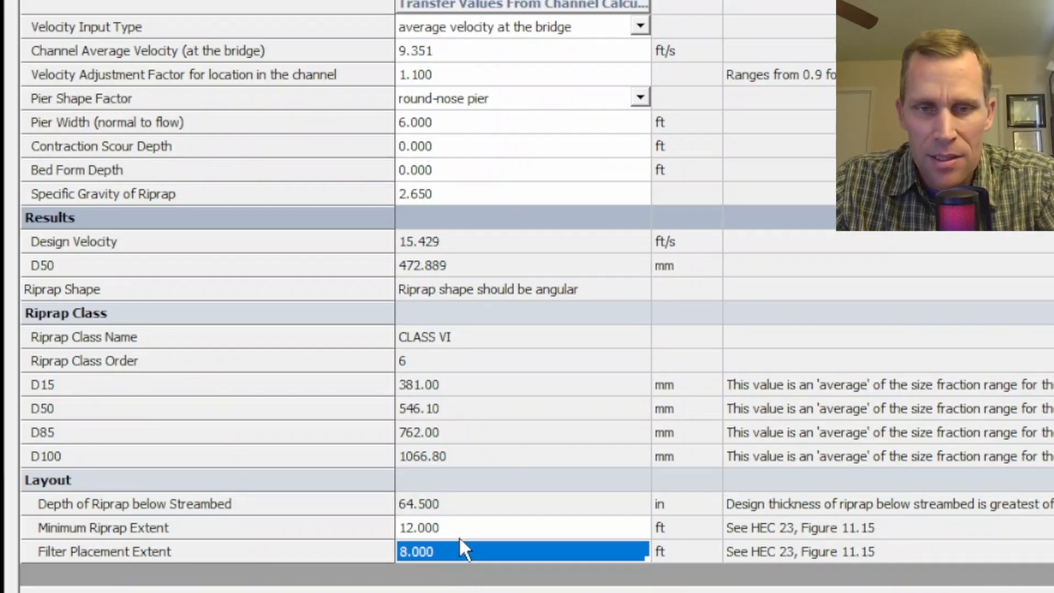
left_click(782, 530)
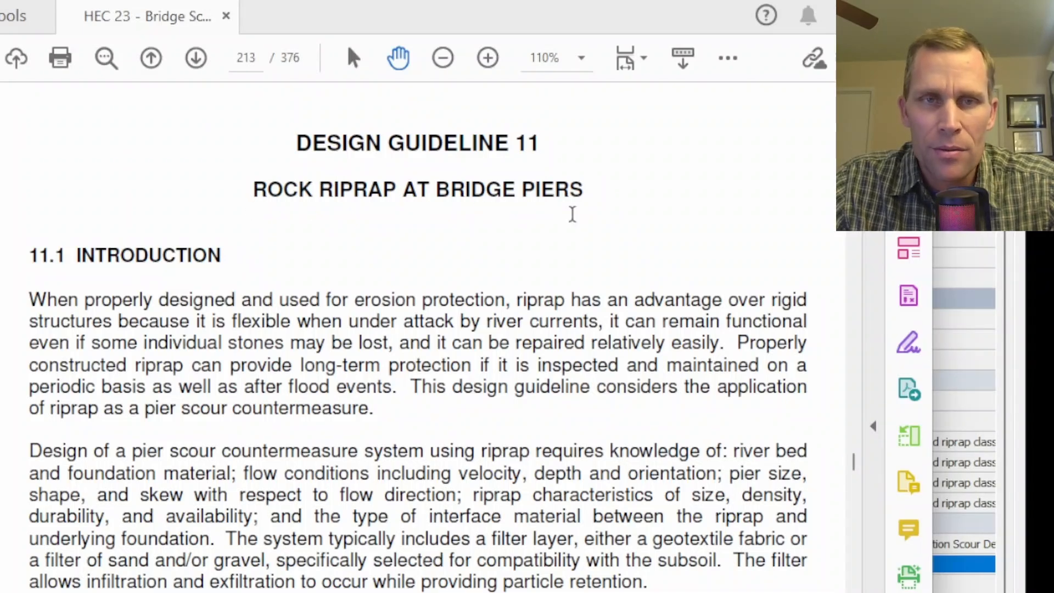
- In the HEC 23 PDF, advance from the start of Design Guideline 11 to the pier riprap layout diagram on page 227
double_click(193, 63)
triple_click(193, 64)
triple_click(192, 63)
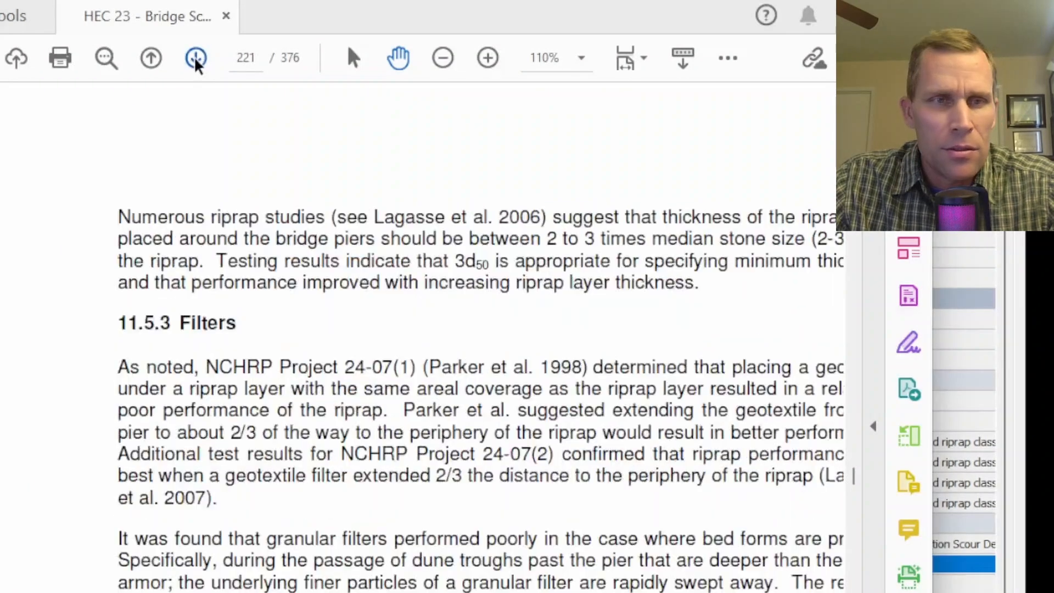
triple_click(192, 64)
double_click(195, 59)
left_click(195, 59)
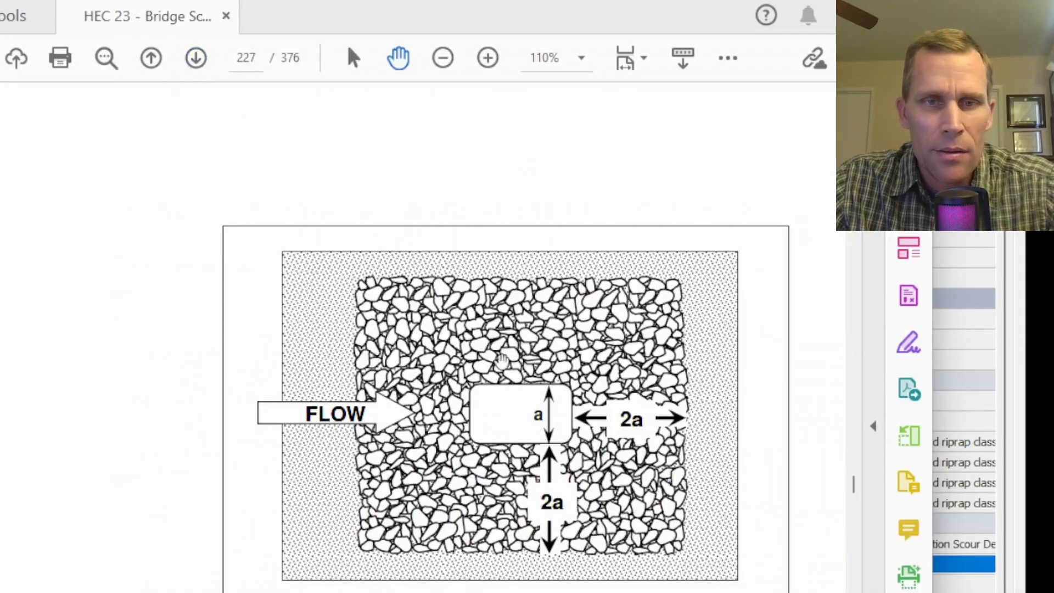
- Read the plan view, profile and placement notes of the pier riprap layout diagram, Figure 11.15, in HEC 23
scroll(476, 331, "down", 3)
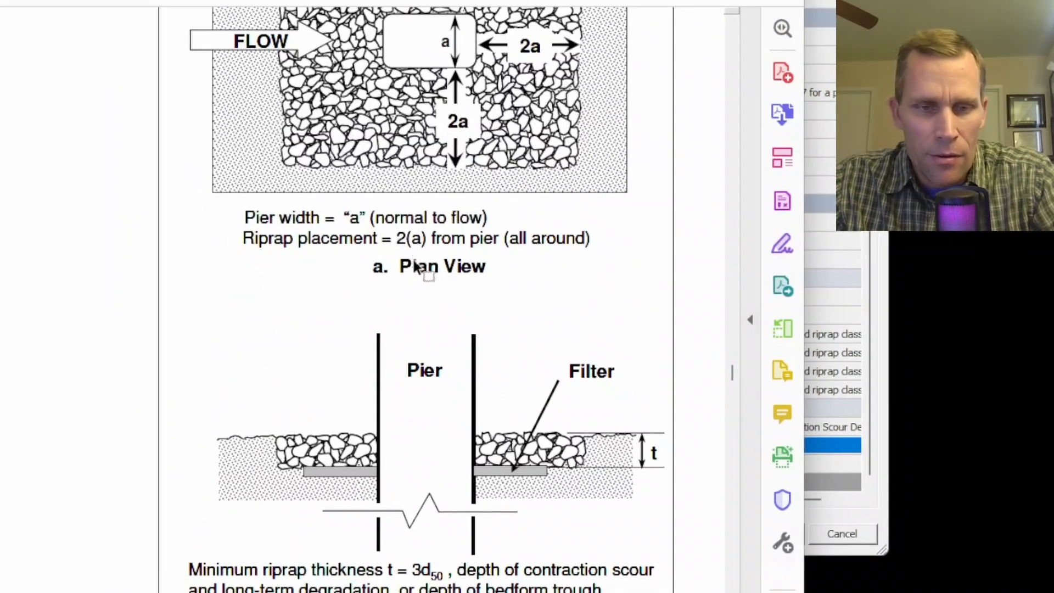
scroll(486, 337, "down", 2)
scroll(371, 329, "down", 2)
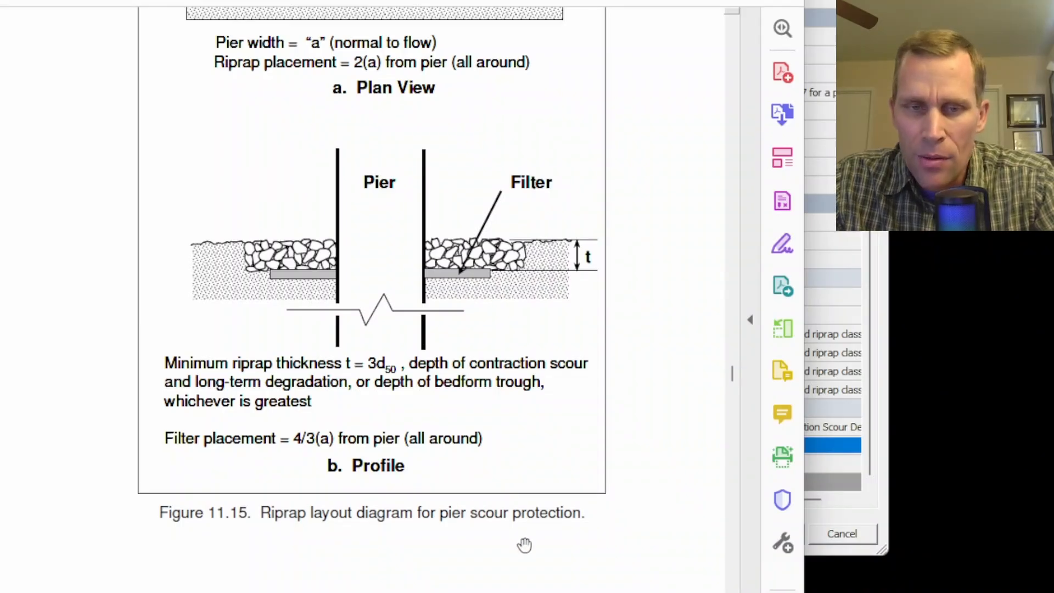
scroll(540, 384, "up", 6)
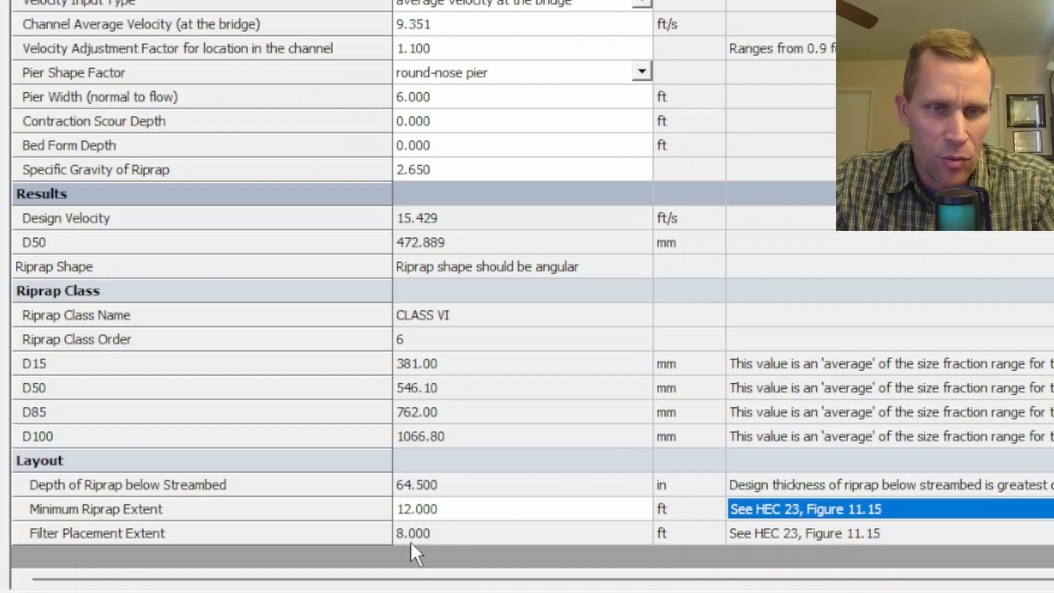
- Compare Pier 1's minimum riprap extent and filter placement extent in Hydraulic Toolbox with Figure 11.15 in the HEC 23 PDF
left_click(446, 504)
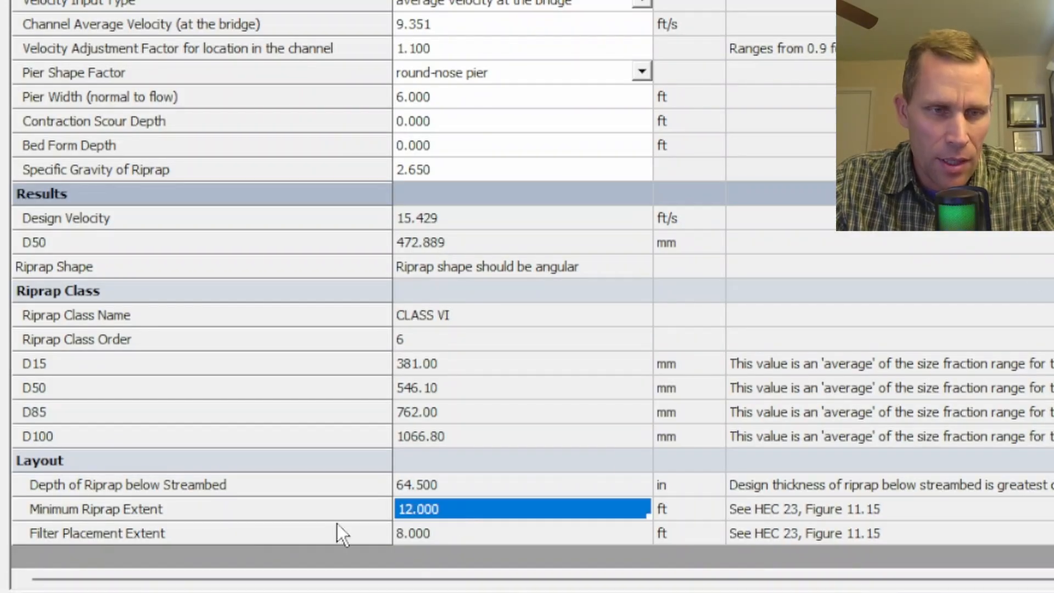
left_click(98, 509)
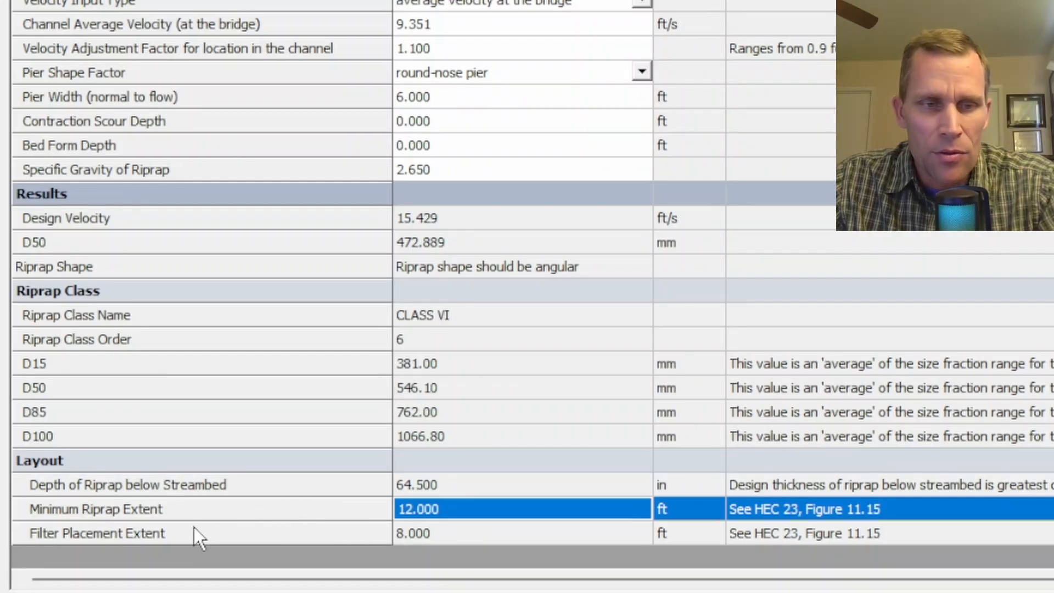
left_click(168, 538)
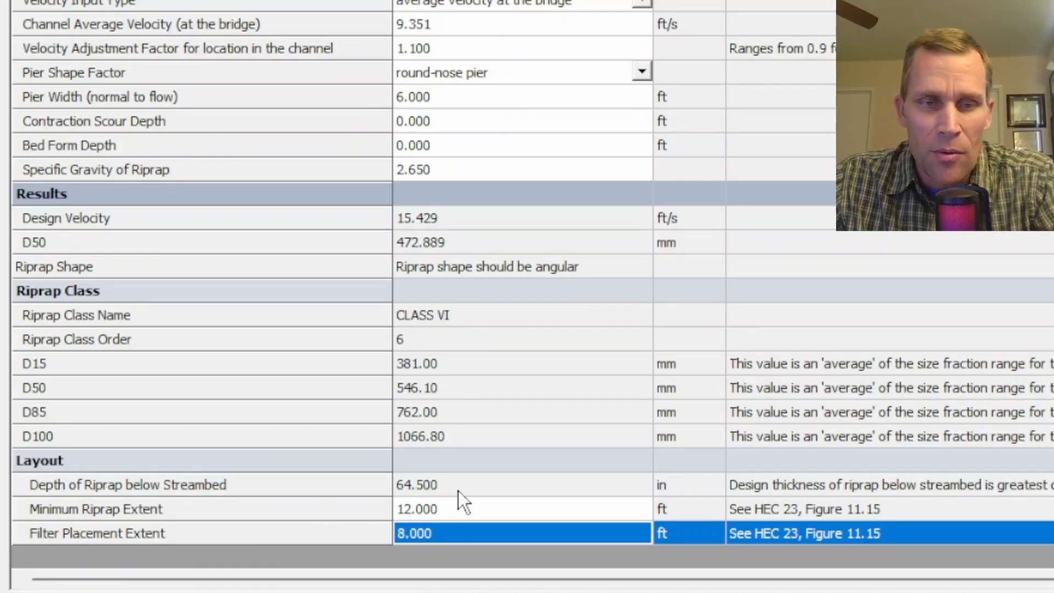
key("alt+Tab")
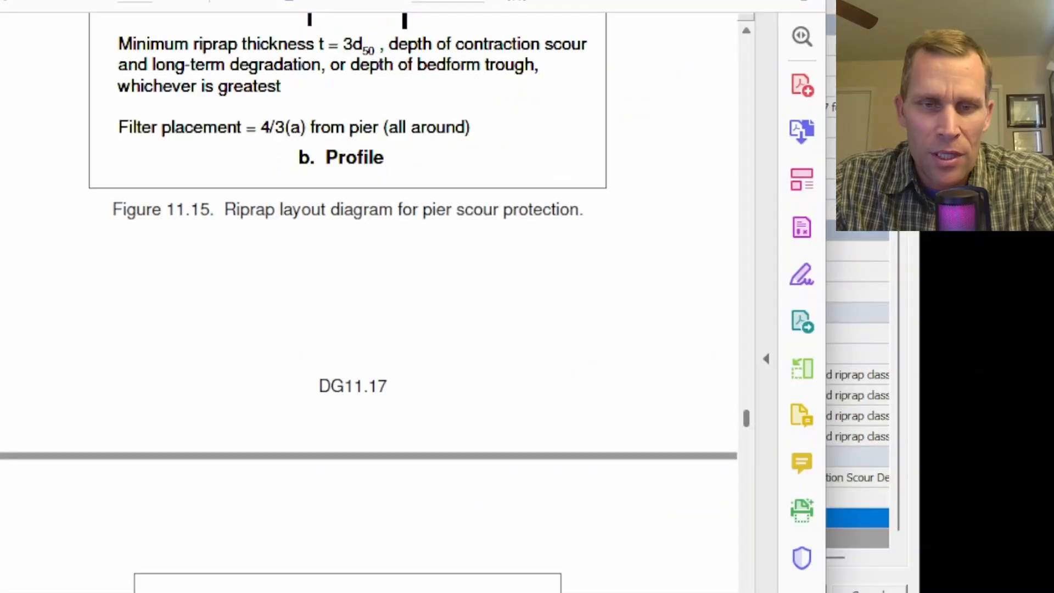
scroll(508, 258, "up", 10)
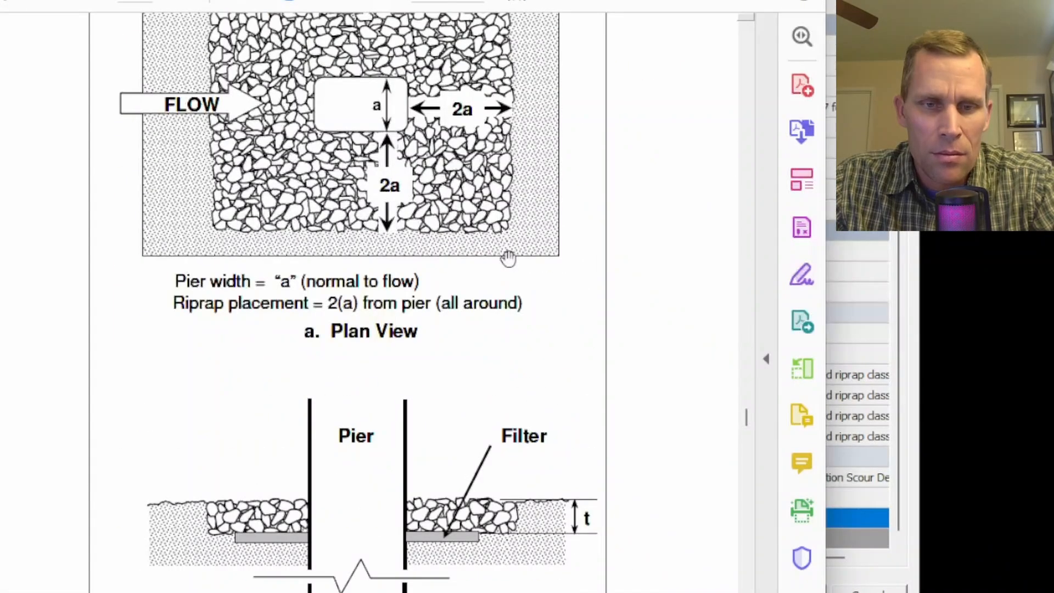
scroll(509, 258, "down", 3)
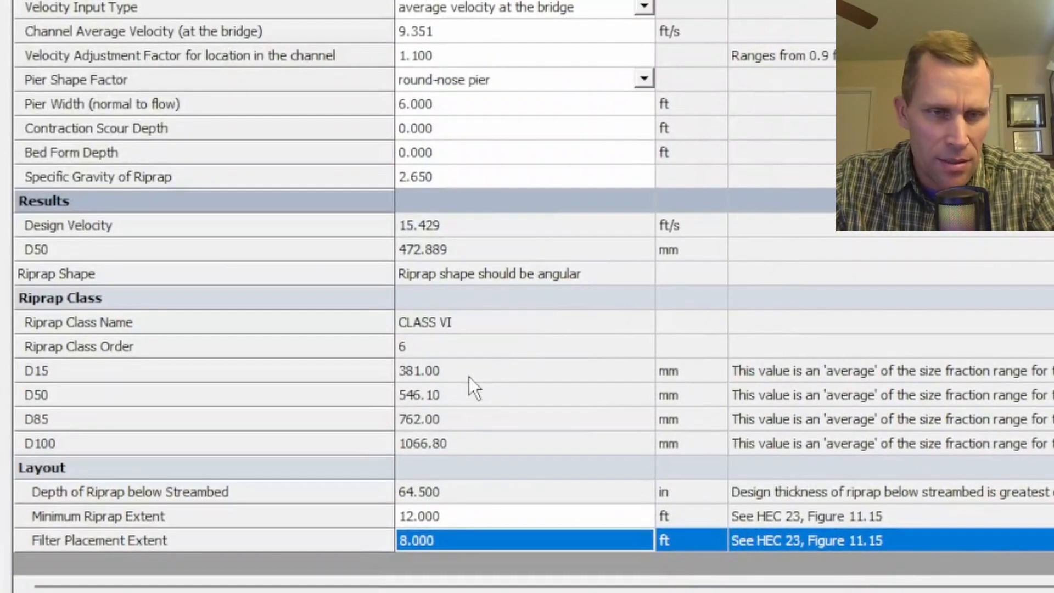
- Back in Hydraulic Toolbox, review Pier 1's riprap depth below streambed, required D50 and riprap class, and accept the analysis
left_click(445, 497)
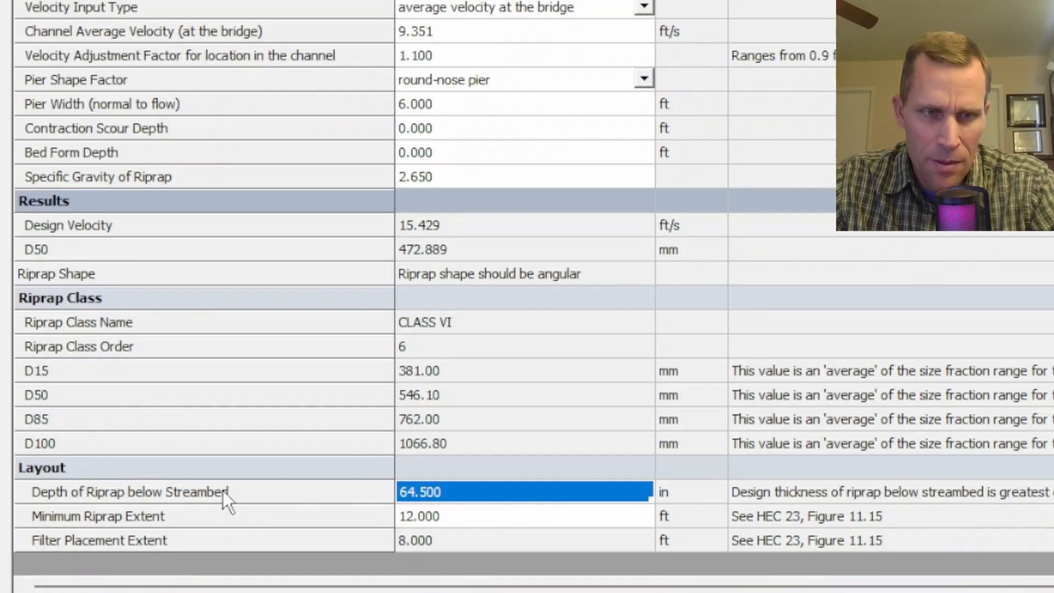
left_click(181, 493)
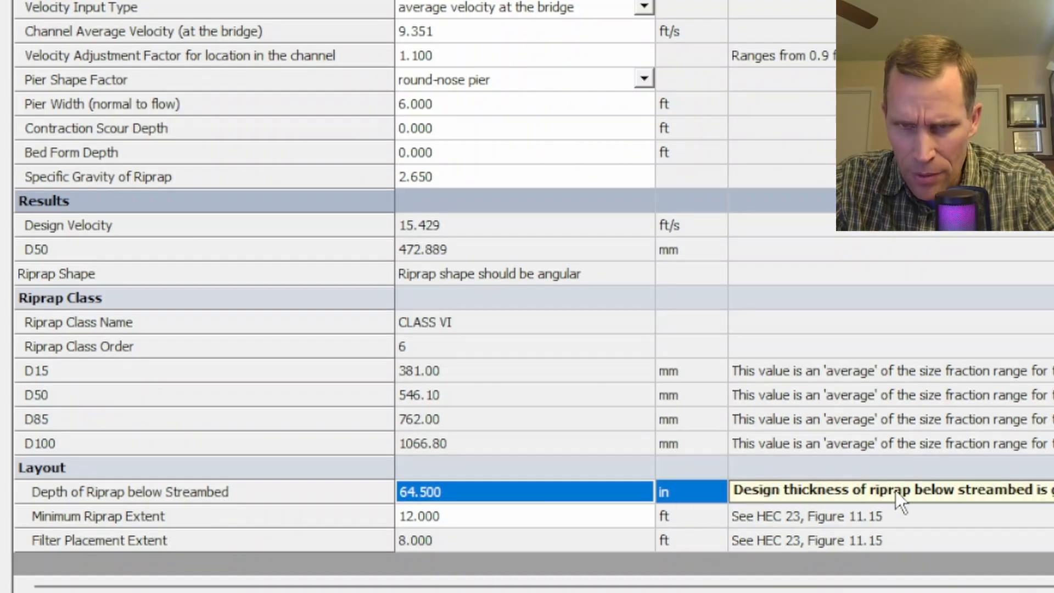
left_click(513, 518)
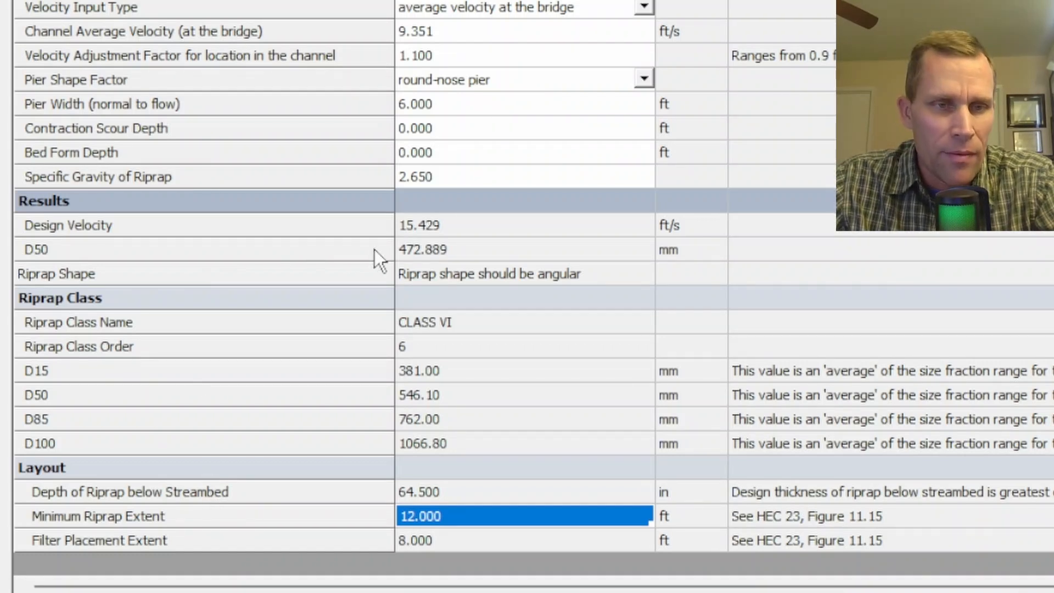
left_click(447, 249)
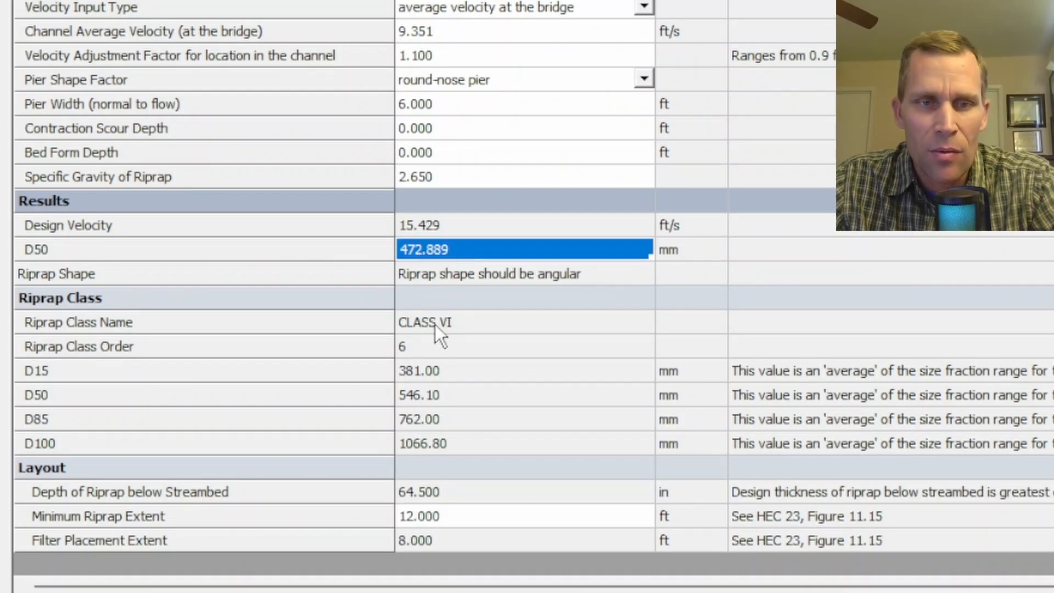
left_click(463, 325)
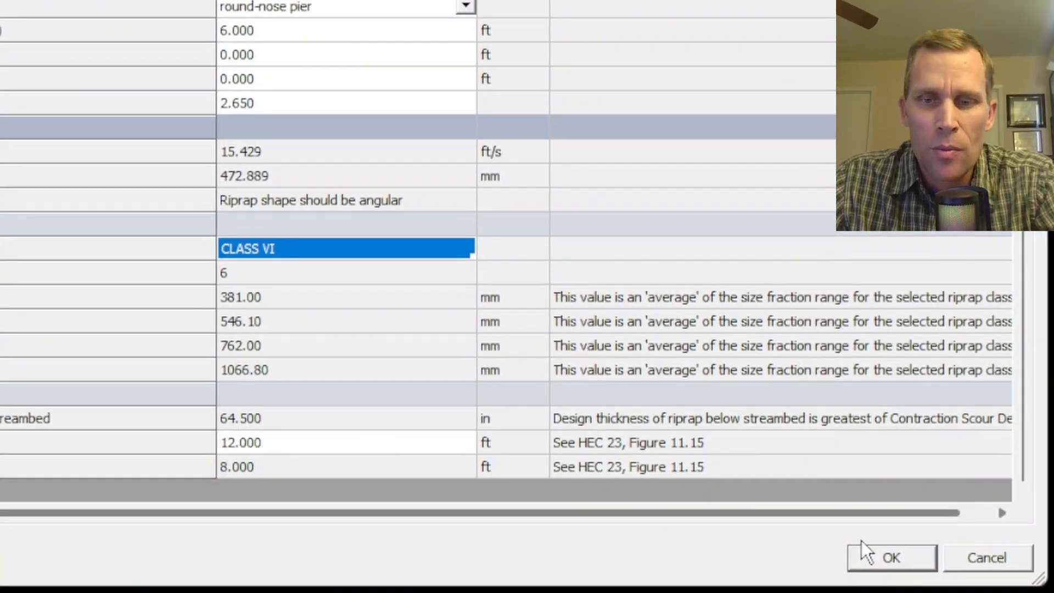
left_click(886, 557)
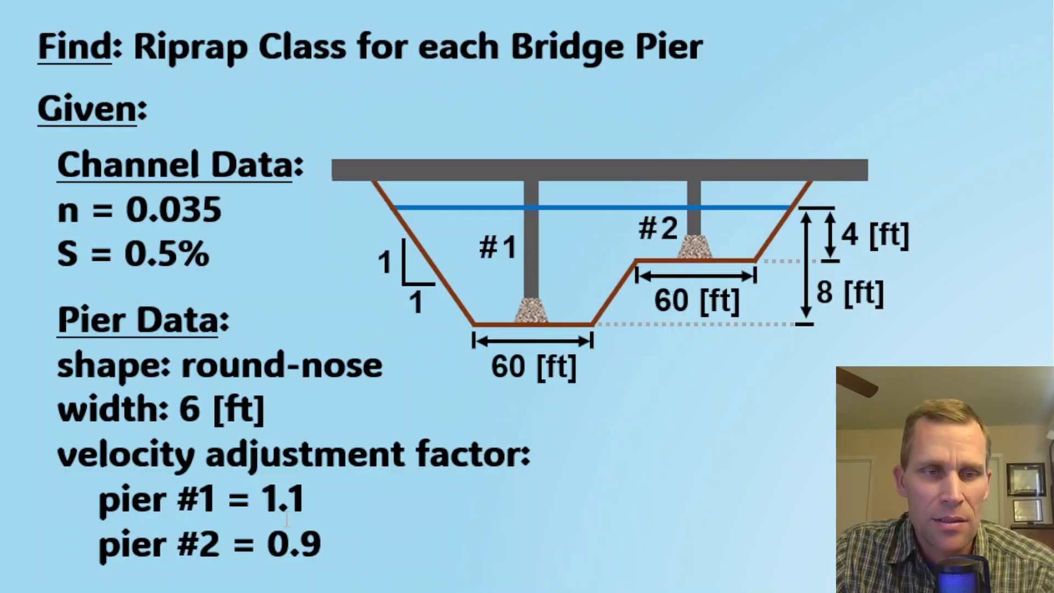
- In the problem statement slide, check the velocity adjustment factors given for pier #1 and pier #2
left_click_drag(60, 456, 521, 457)
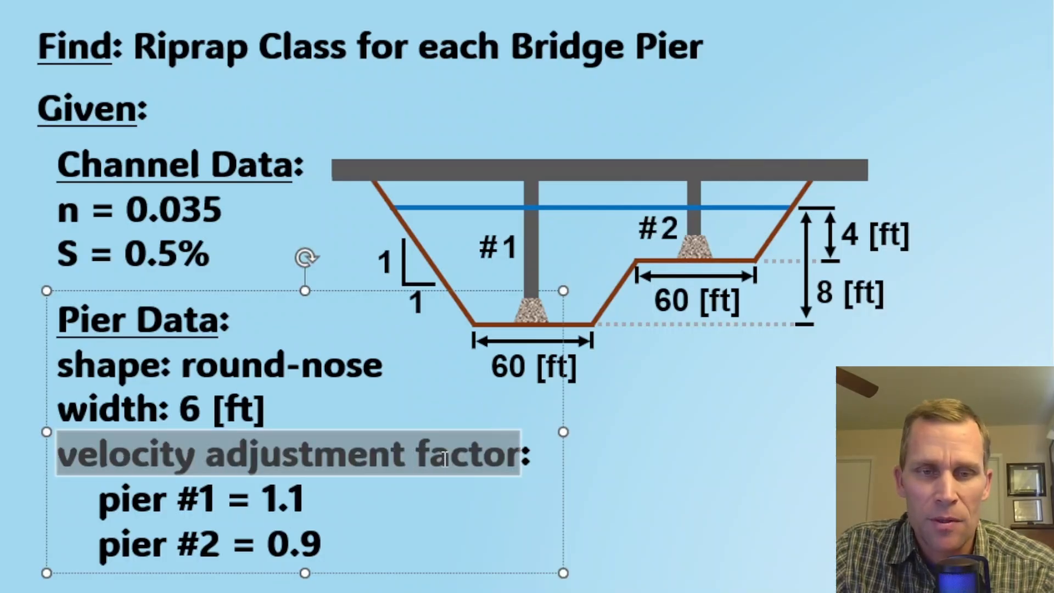
left_click(649, 501)
left_click_drag(262, 543, 326, 547)
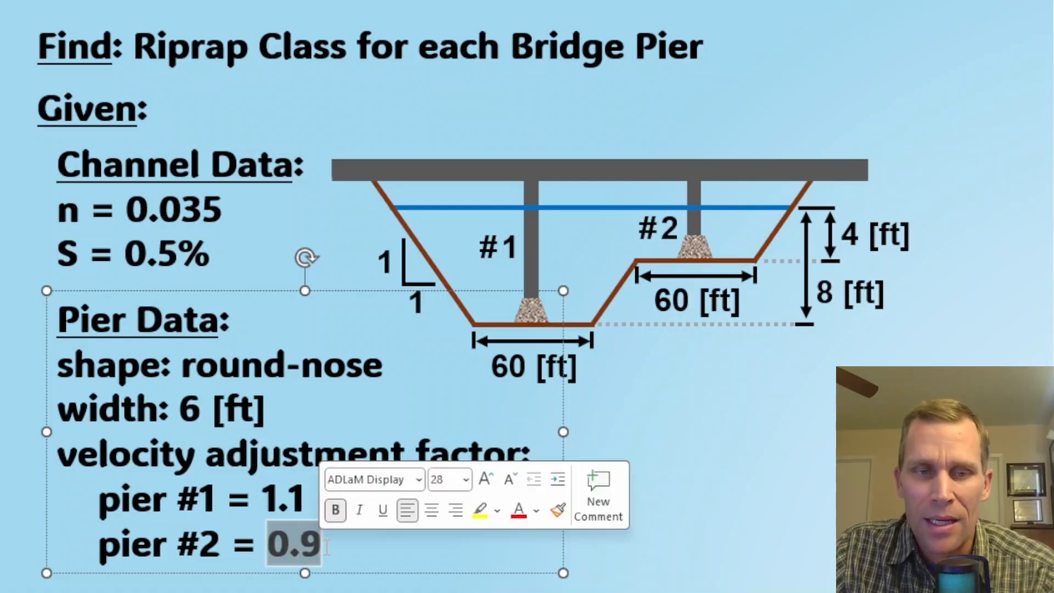
left_click_drag(265, 498, 306, 499)
left_click(941, 137)
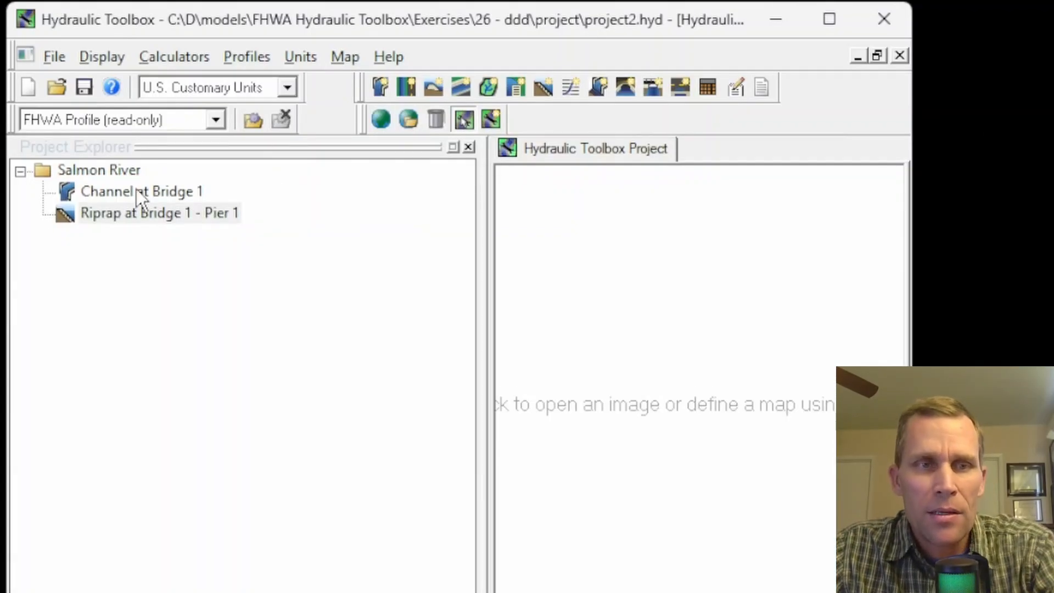
- In Hydraulic Toolbox, duplicate the Pier 1 riprap analysis and rename the copy "Riprap at Bridge 1 - Pier 2"
right_click(121, 215)
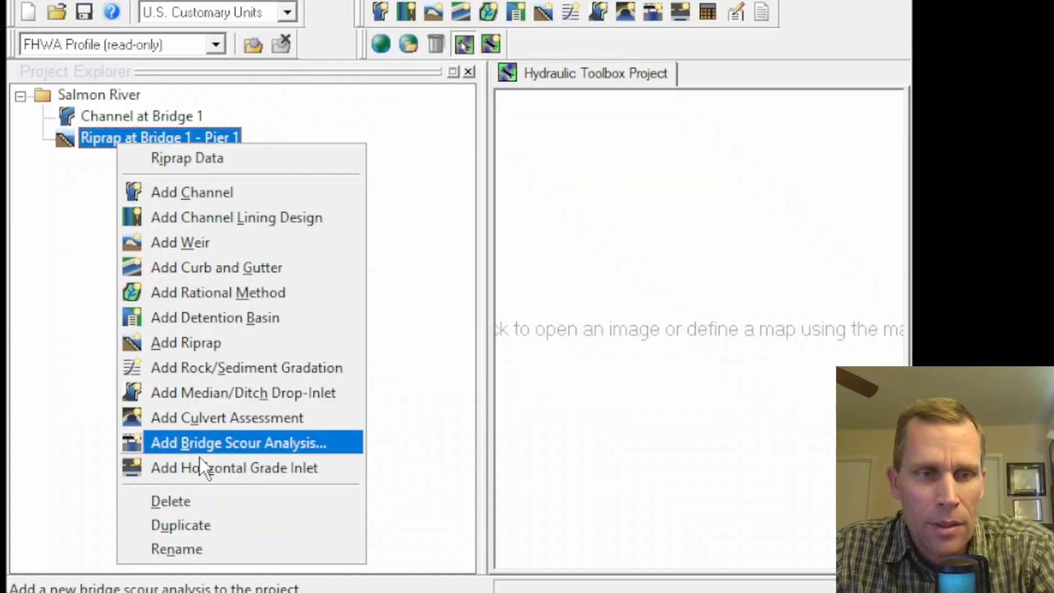
left_click(213, 525)
right_click(177, 160)
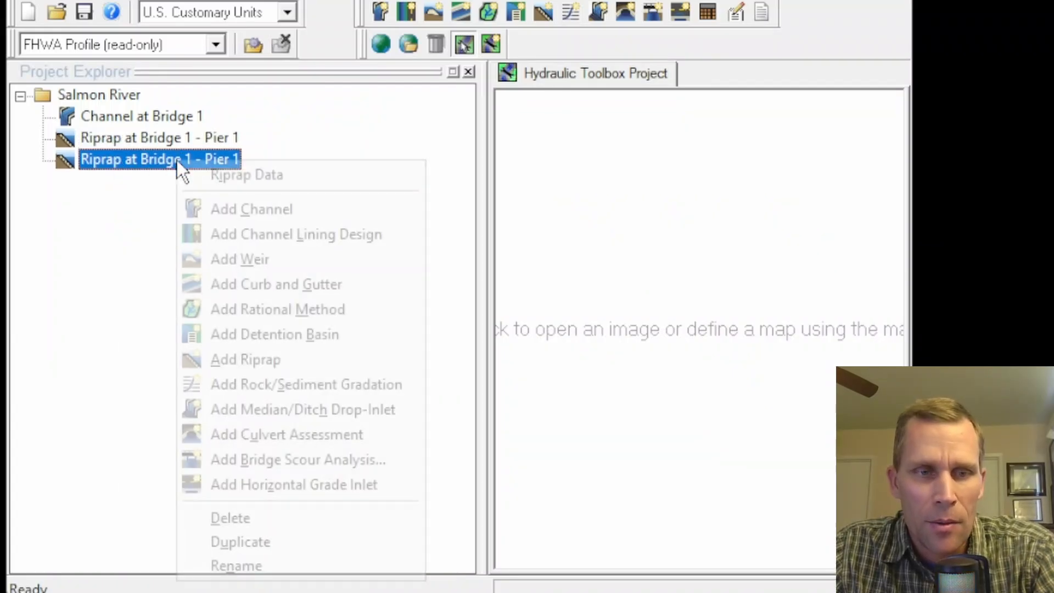
left_click(219, 566)
key("End")
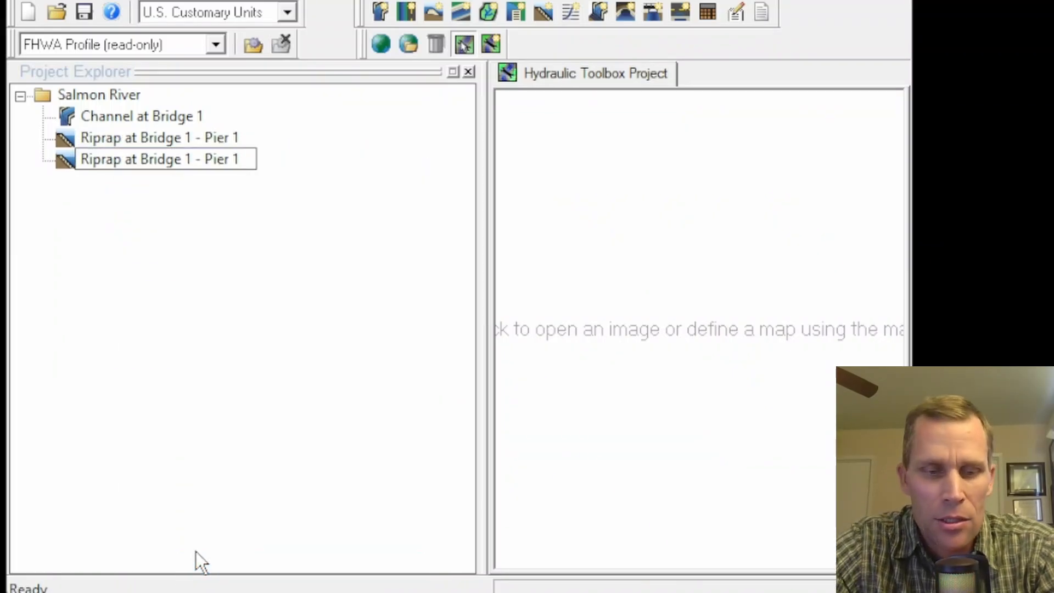
key("BackSpace")
type("2")
key("Return")
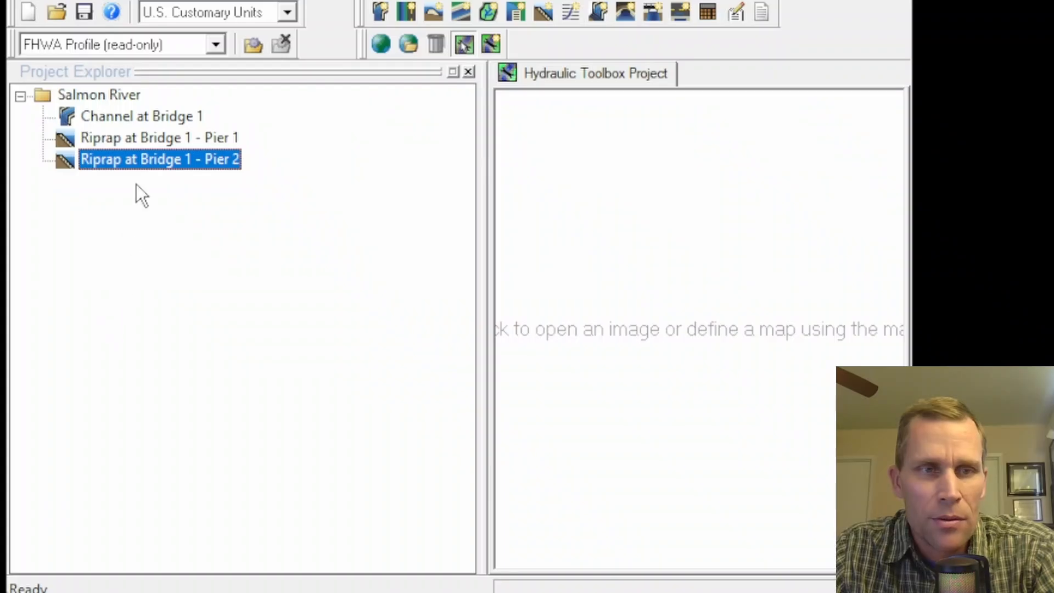
- Open the Pier 2 riprap analysis and set its velocity adjustment factor to 0.9, keeping the round-nose pier shape
double_click(143, 160)
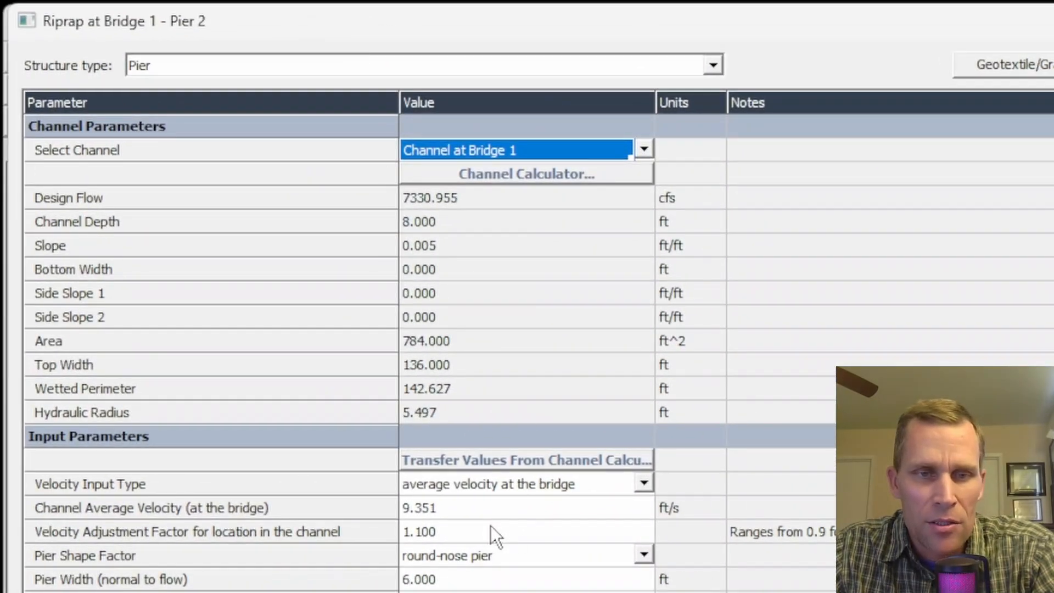
left_click(488, 525)
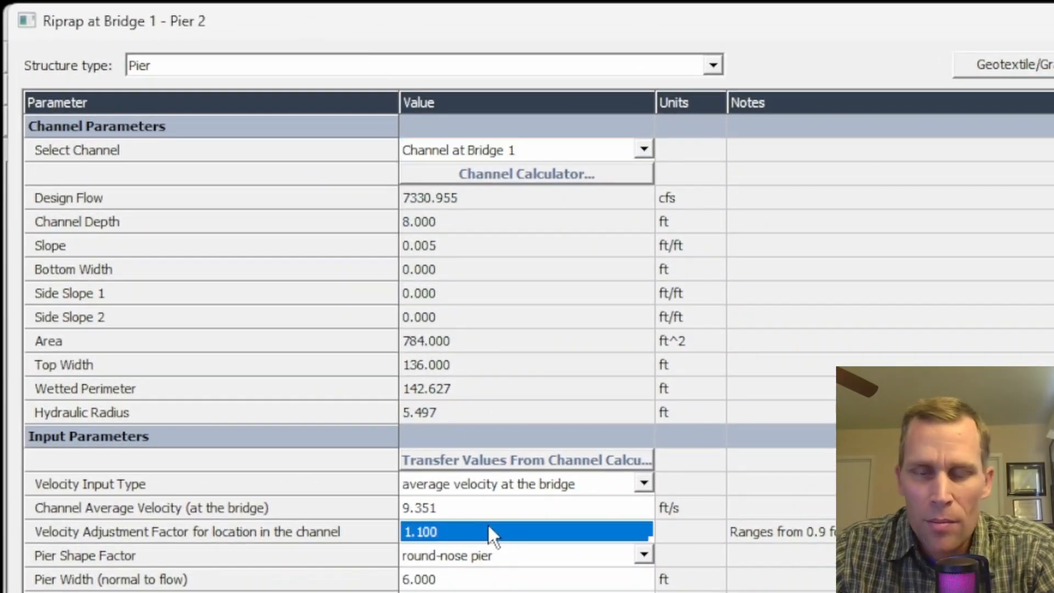
type("0.")
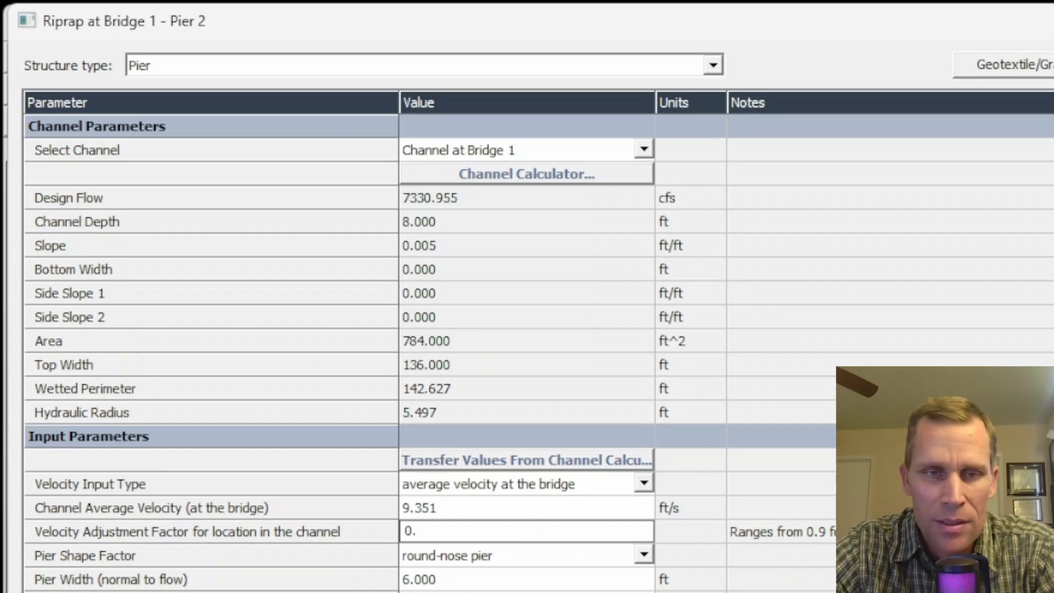
type("9")
key("Return")
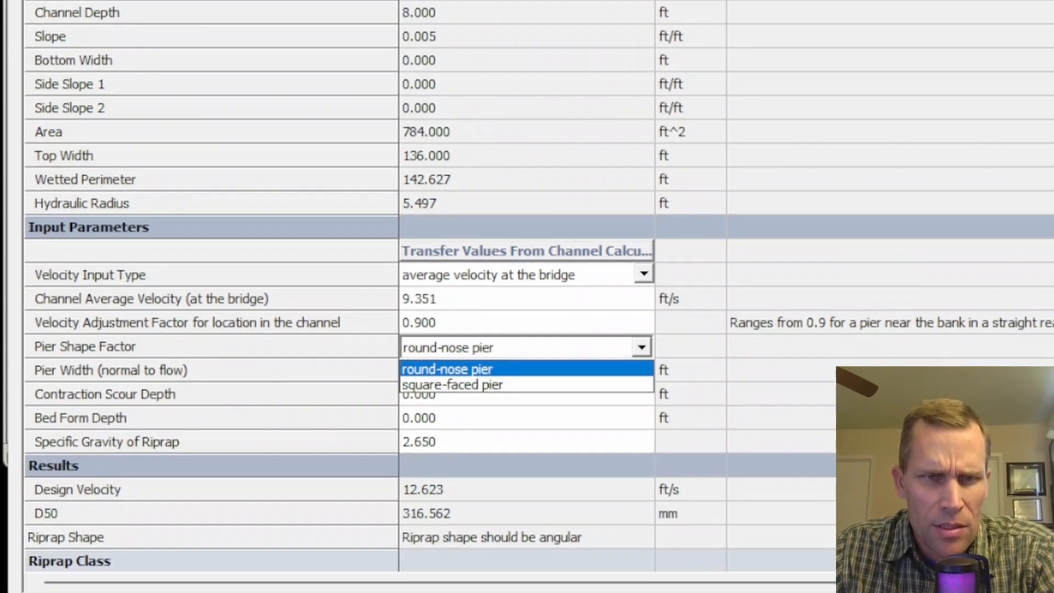
left_click(439, 312)
left_click(441, 298)
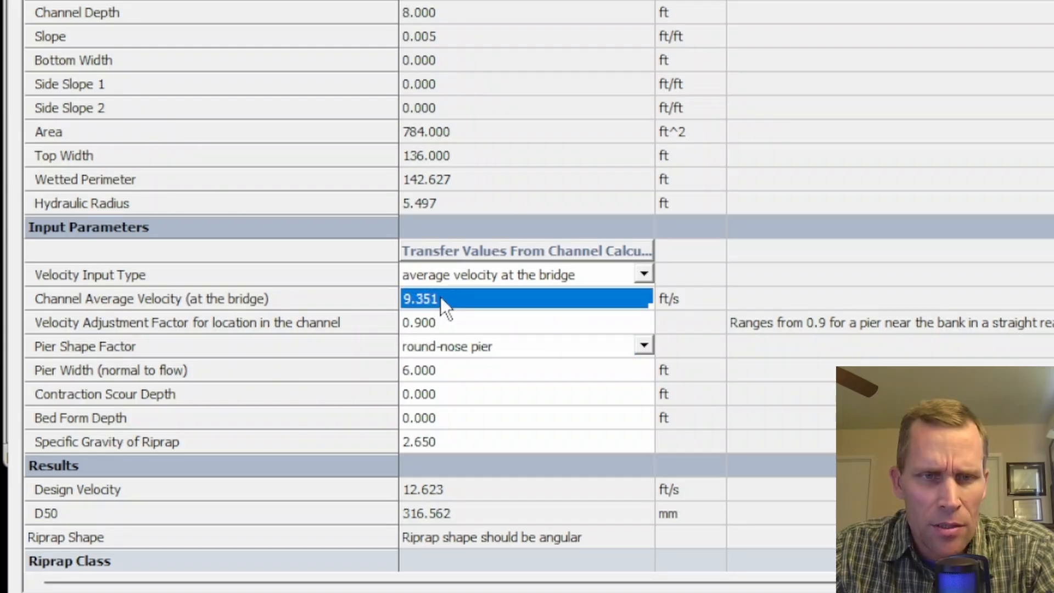
left_click(462, 1)
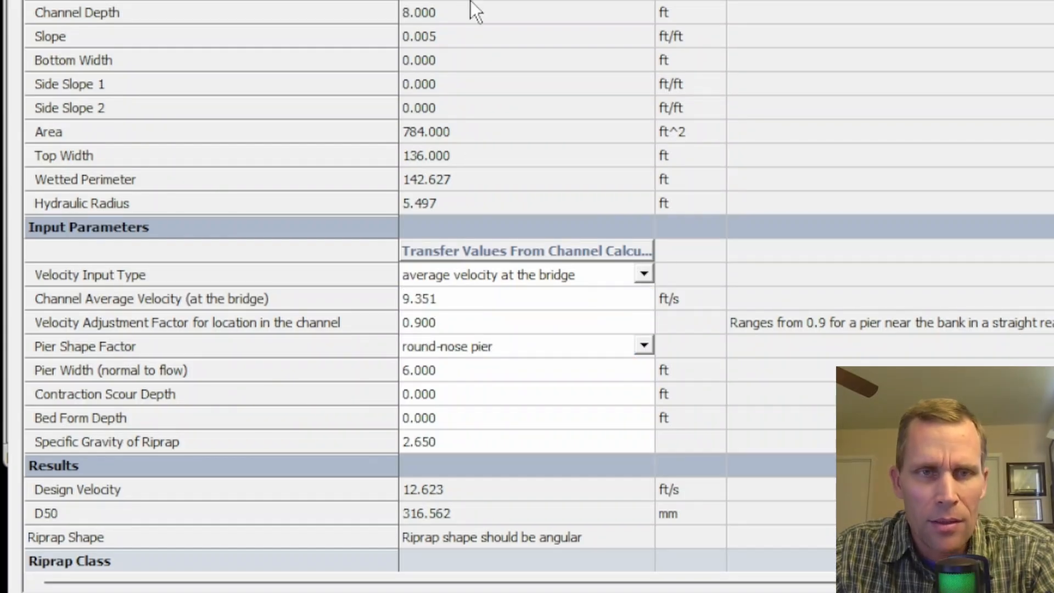
- Examine the Pier 2 results, comparing the required D50 with the selected riprap class and the class's own D50
scroll(814, 145, "down", 4)
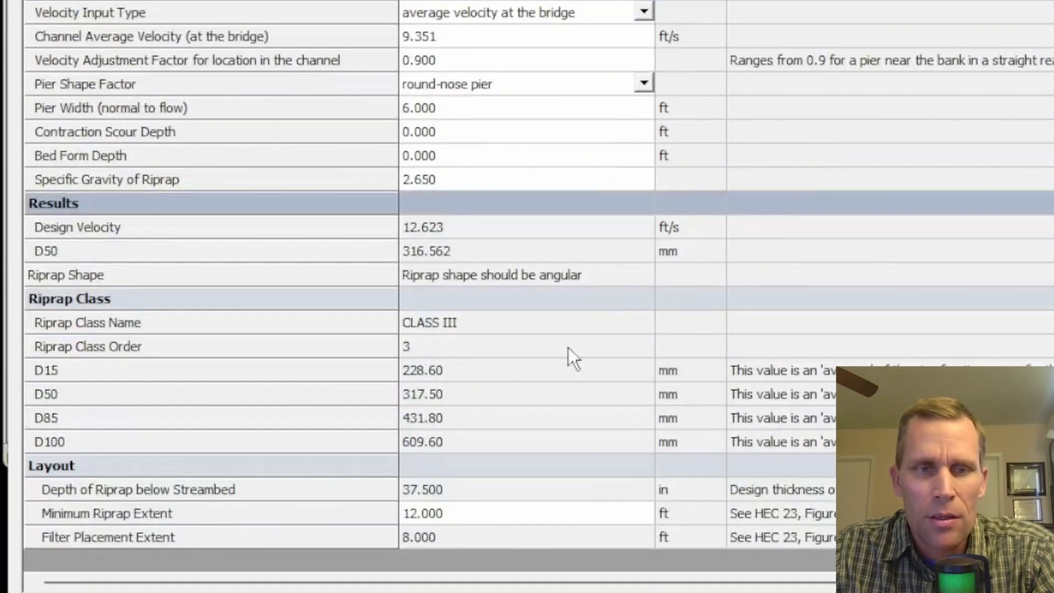
left_click(463, 326)
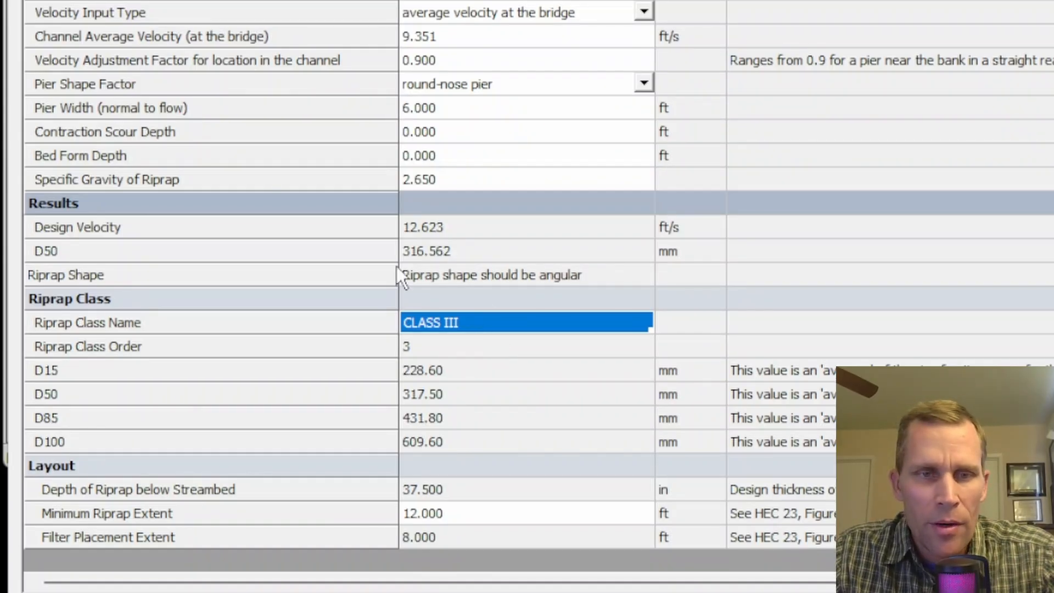
left_click(453, 256)
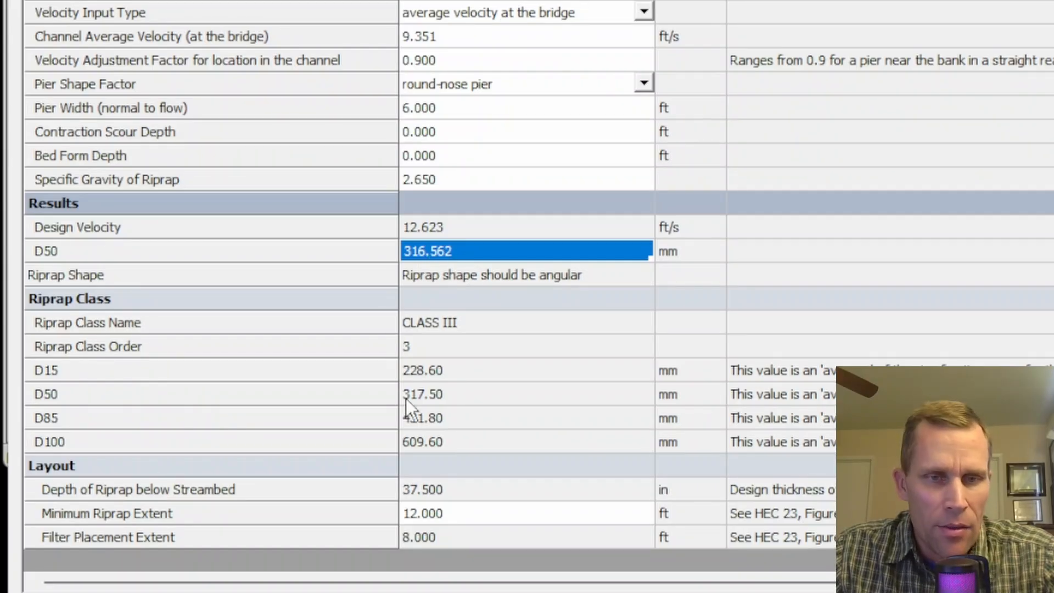
left_click(427, 397)
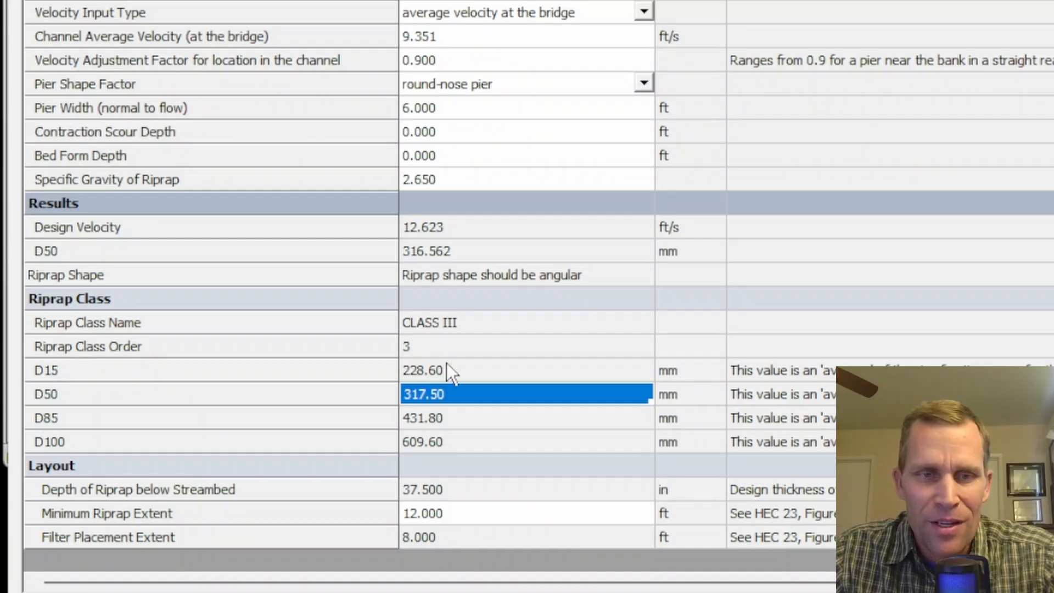
left_click(439, 327)
left_click(461, 251)
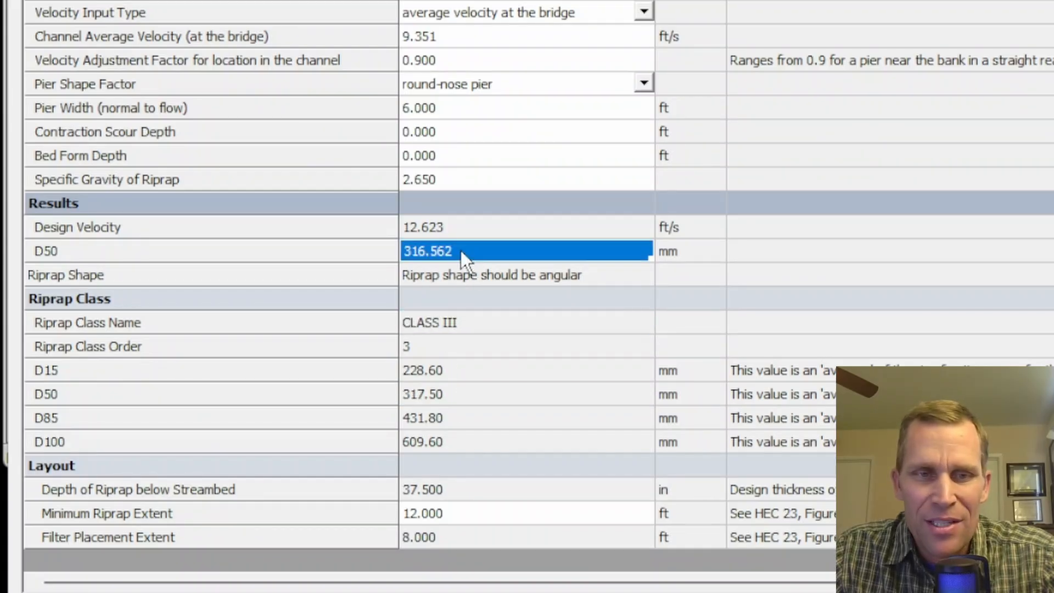
left_click(443, 398)
left_click(472, 328)
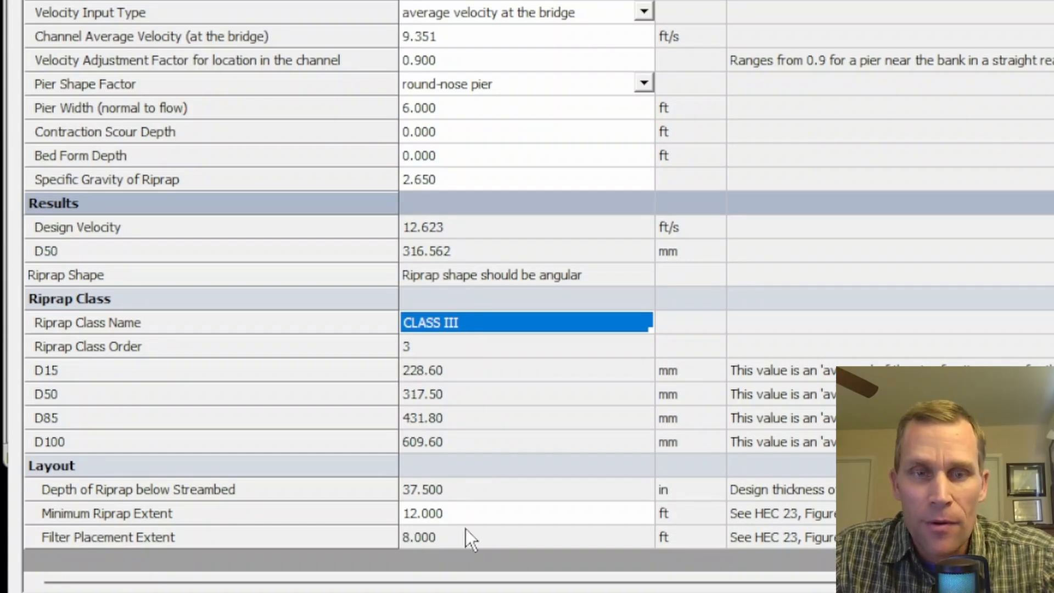
- Review Pier 2's layout results: minimum riprap extent, filter placement extent and depth of riprap below streambed
left_click(457, 515)
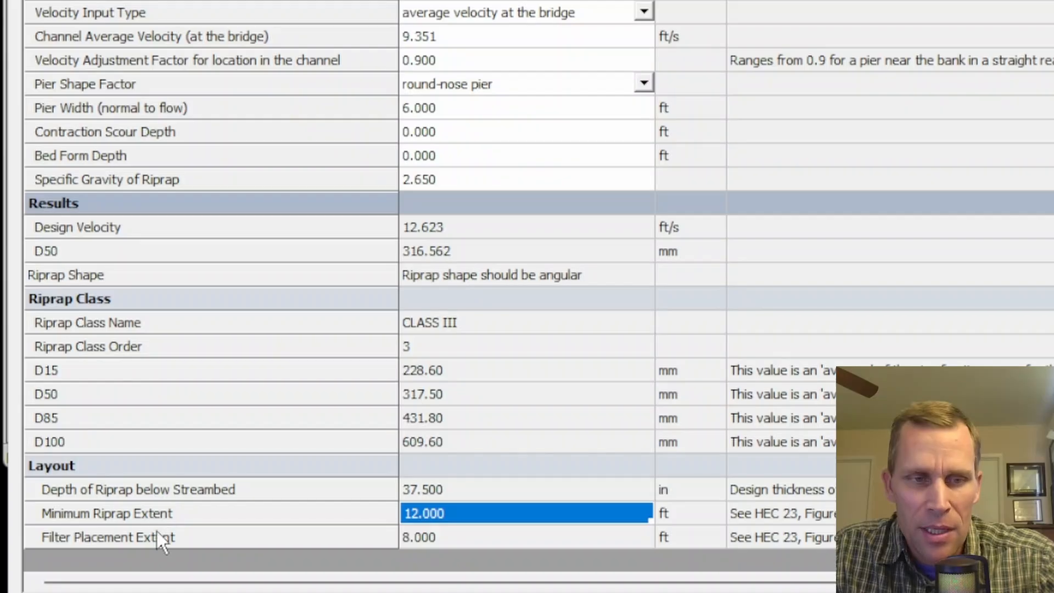
left_click(323, 540)
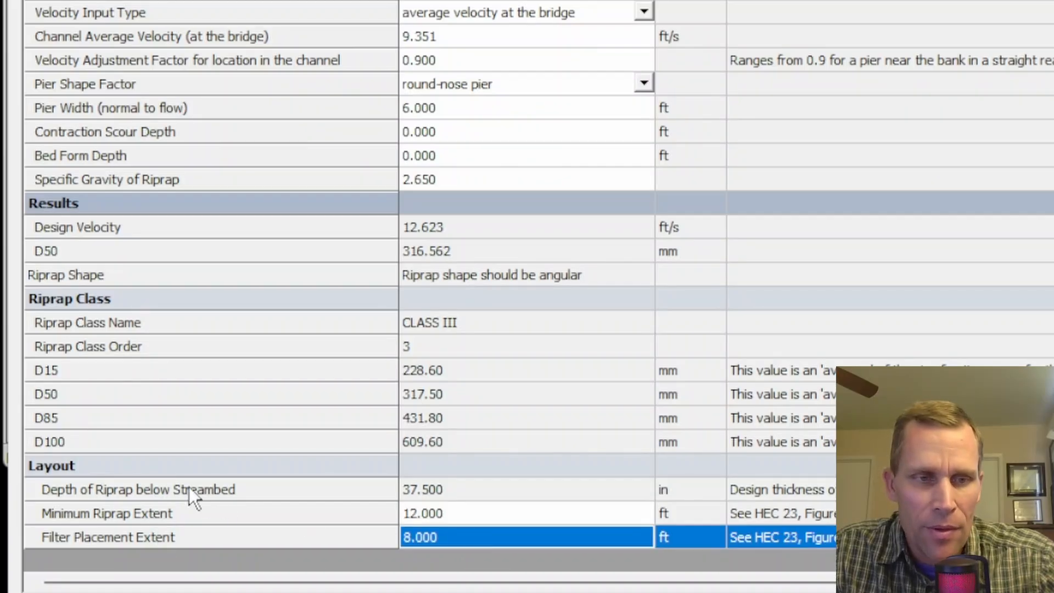
left_click(360, 495)
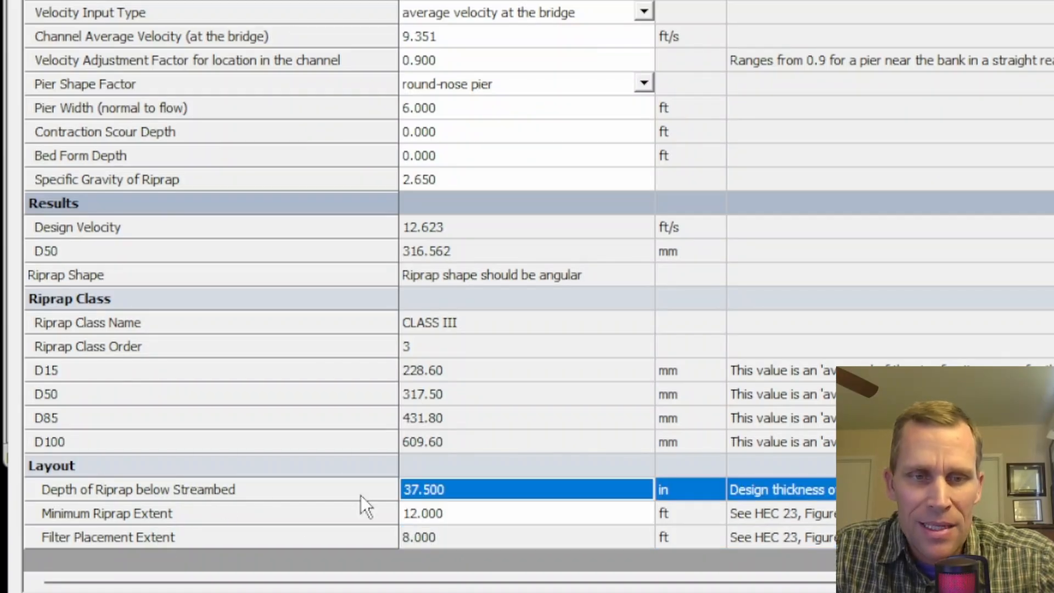